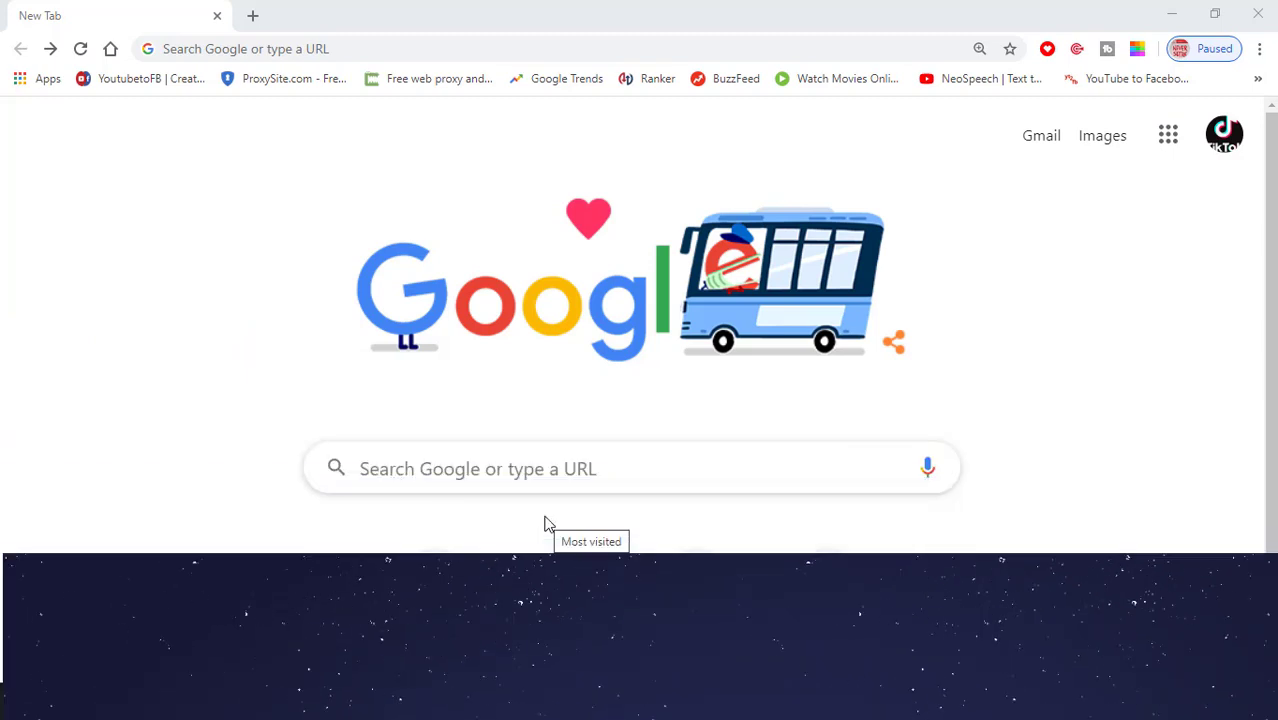
Step: Search Google for 'handbrake'
{"action": "left_click", "coordinate": [575, 466]}
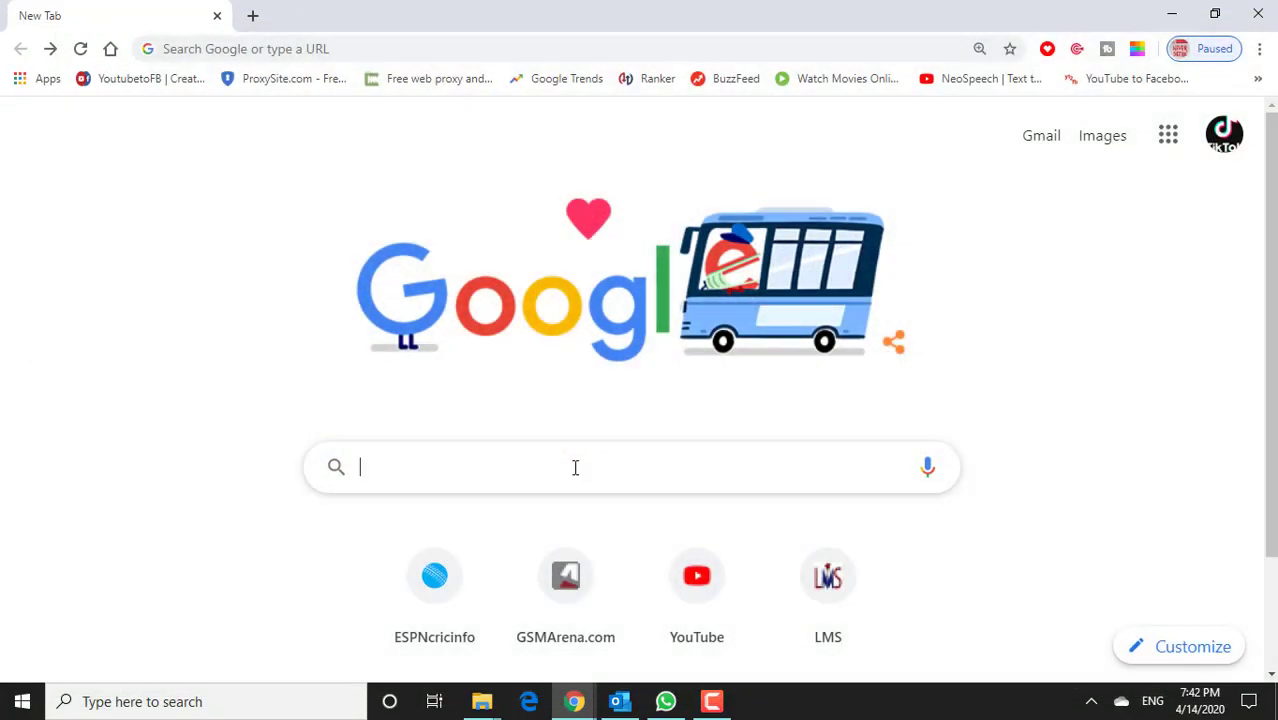
{"action": "left_click", "coordinate": [575, 467]}
{"action": "type", "text": "hand"}
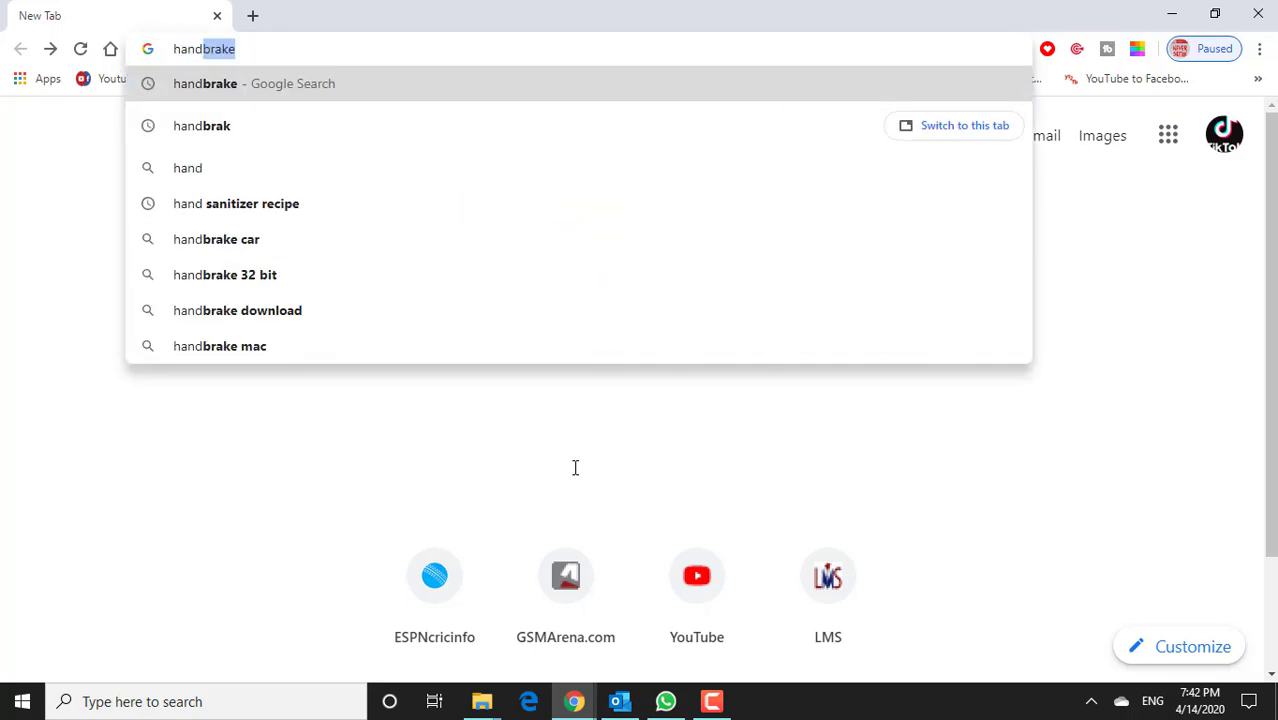
{"action": "type", "text": "b"}
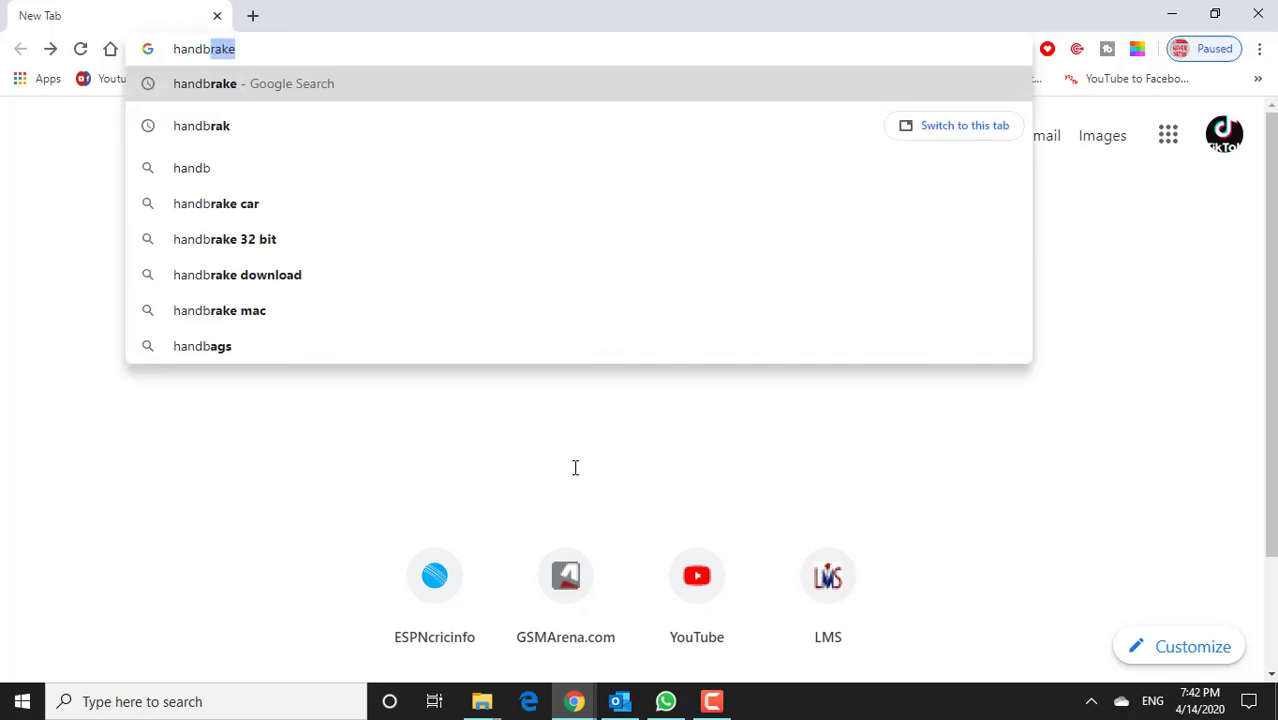
{"action": "type", "text": "rake"}
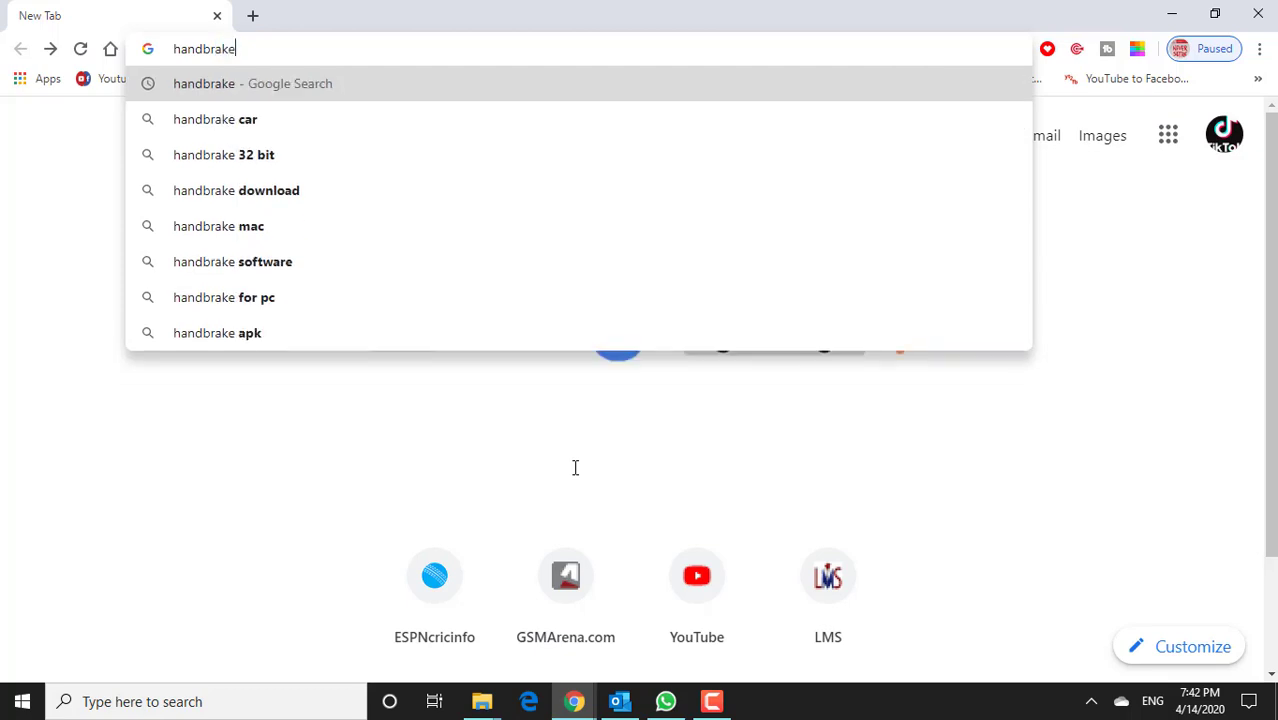
{"action": "key", "text": "Return"}
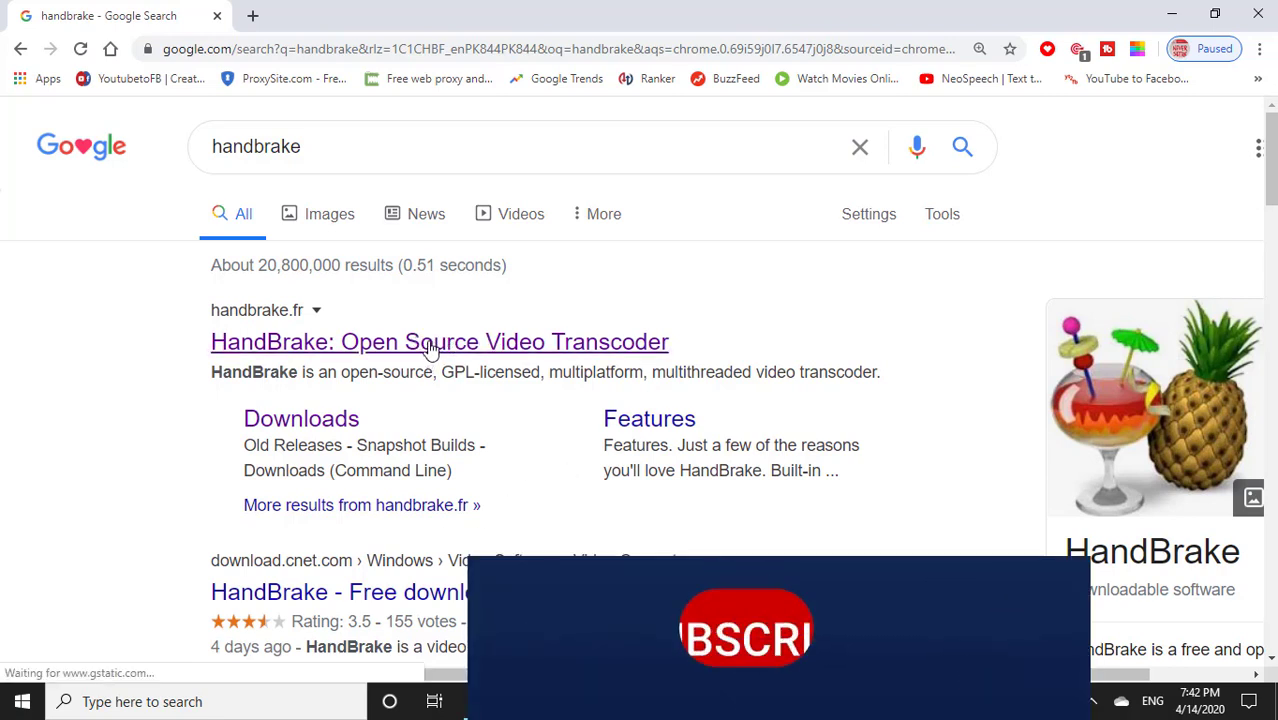
Step: Start downloading the HandBrake 1.3.1 Windows installer from handbrake.fr
{"action": "left_click", "coordinate": [432, 345]}
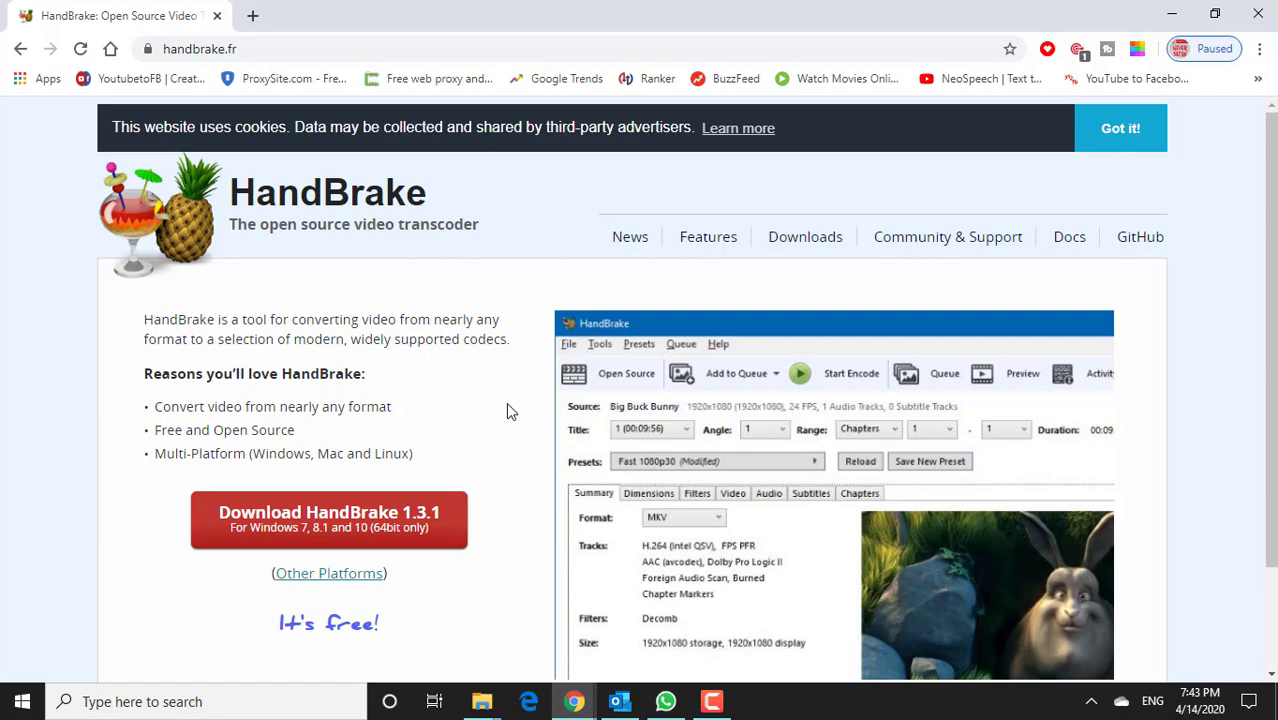
{"action": "scroll", "coordinate": [506, 410], "scroll_direction": "down", "scroll_amount": 2}
{"action": "scroll", "coordinate": [506, 410], "scroll_direction": "up", "scroll_amount": 1}
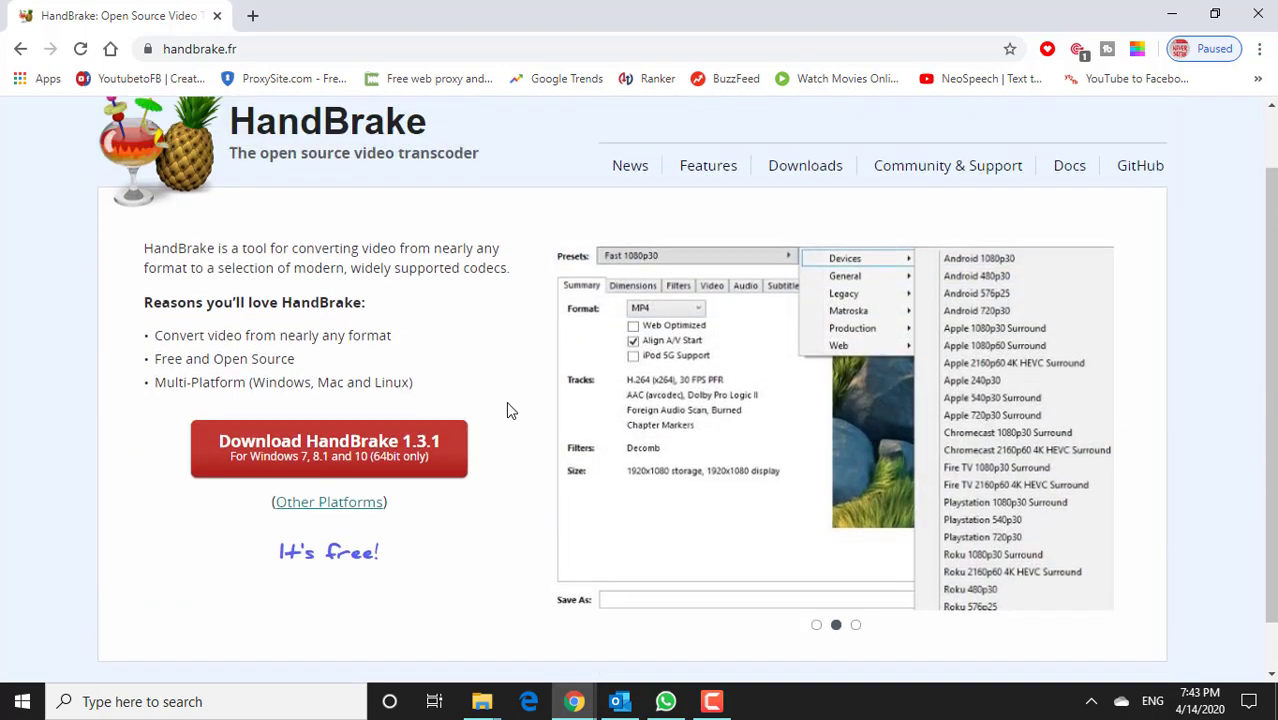
{"action": "scroll", "coordinate": [506, 410], "scroll_direction": "up", "scroll_amount": 1}
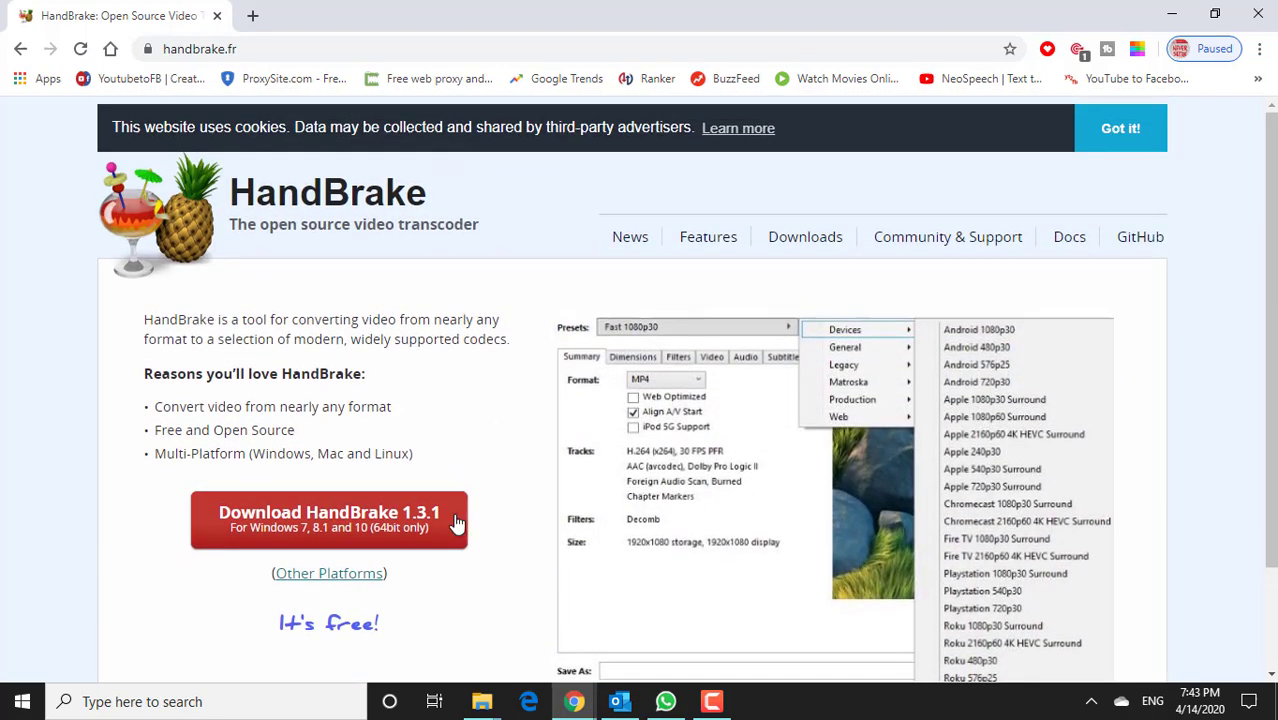
{"action": "left_click", "coordinate": [378, 524]}
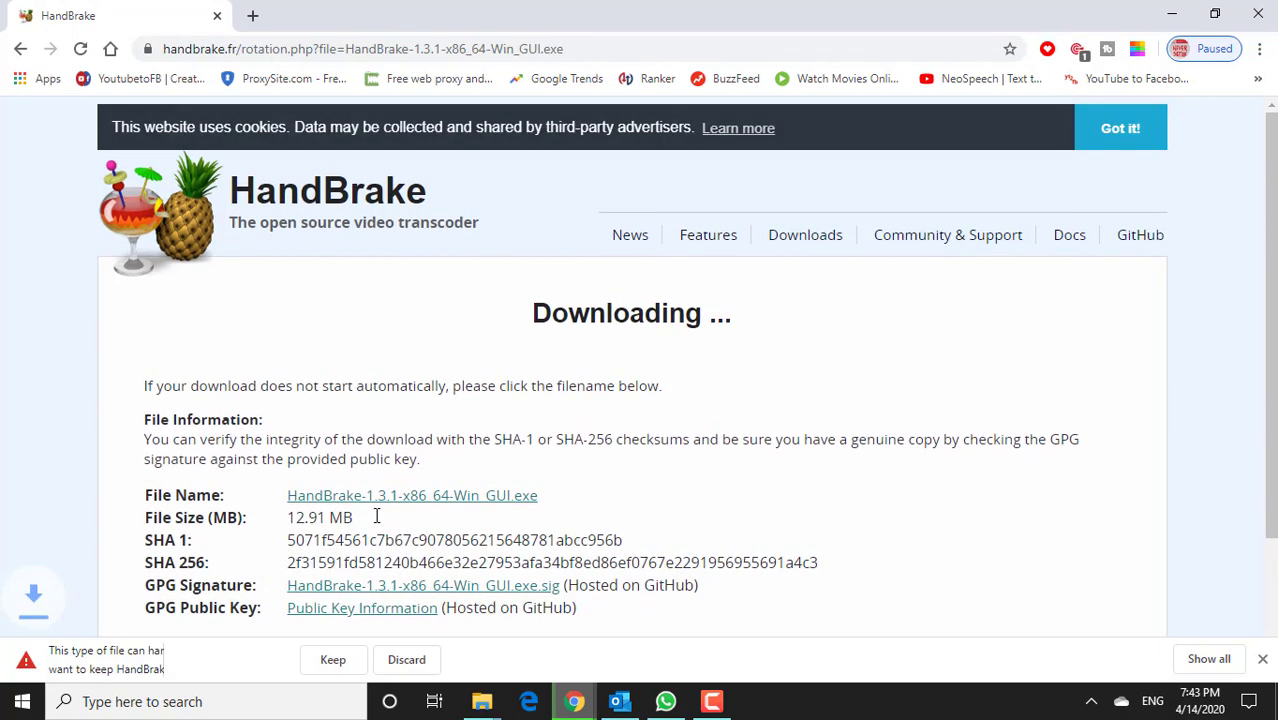
Step: Keep HandBrake-1.3.1-x86_64-Win_GUI.exe despite the warning and run it
{"action": "left_click", "coordinate": [335, 659]}
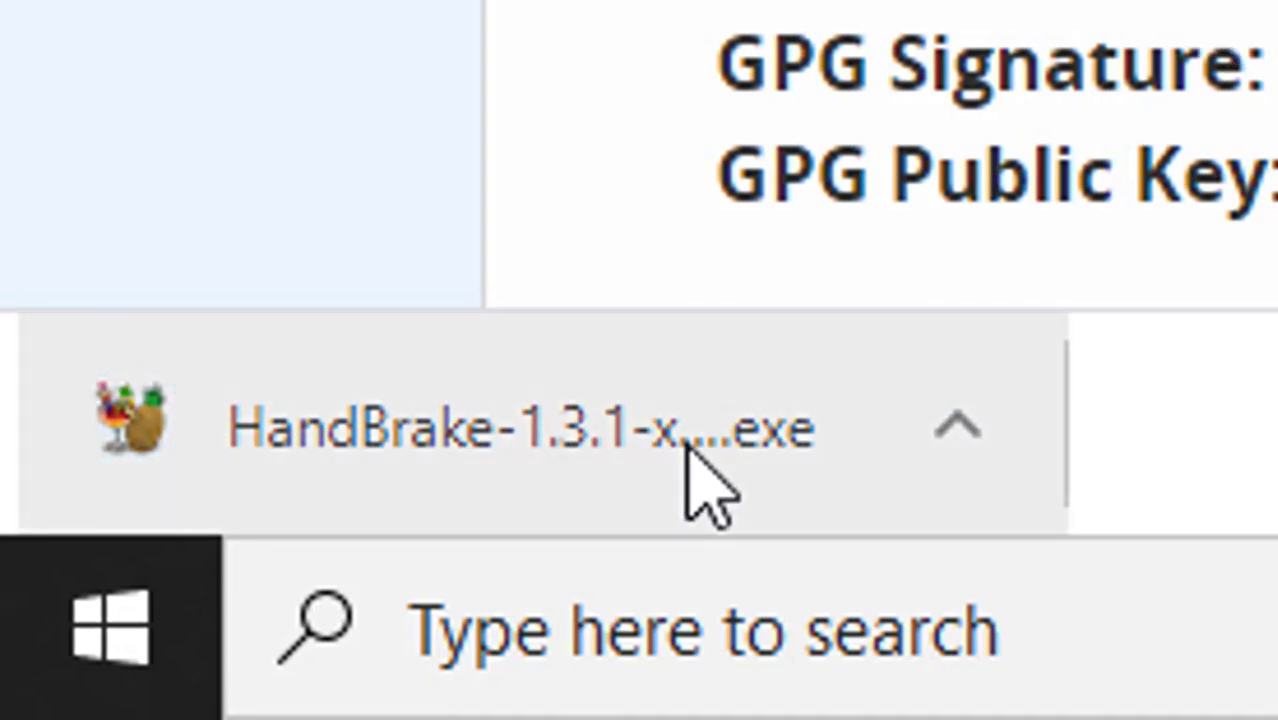
{"action": "left_click", "coordinate": [705, 485]}
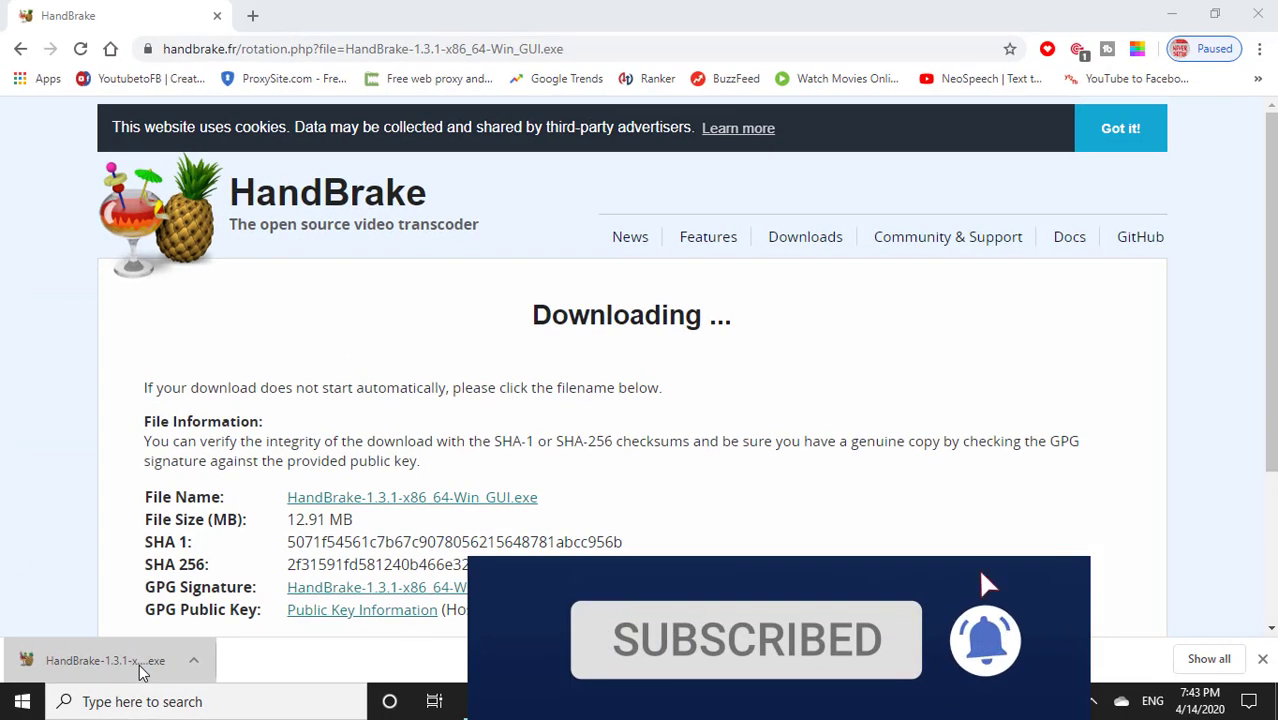
{"action": "left_click", "coordinate": [690, 450]}
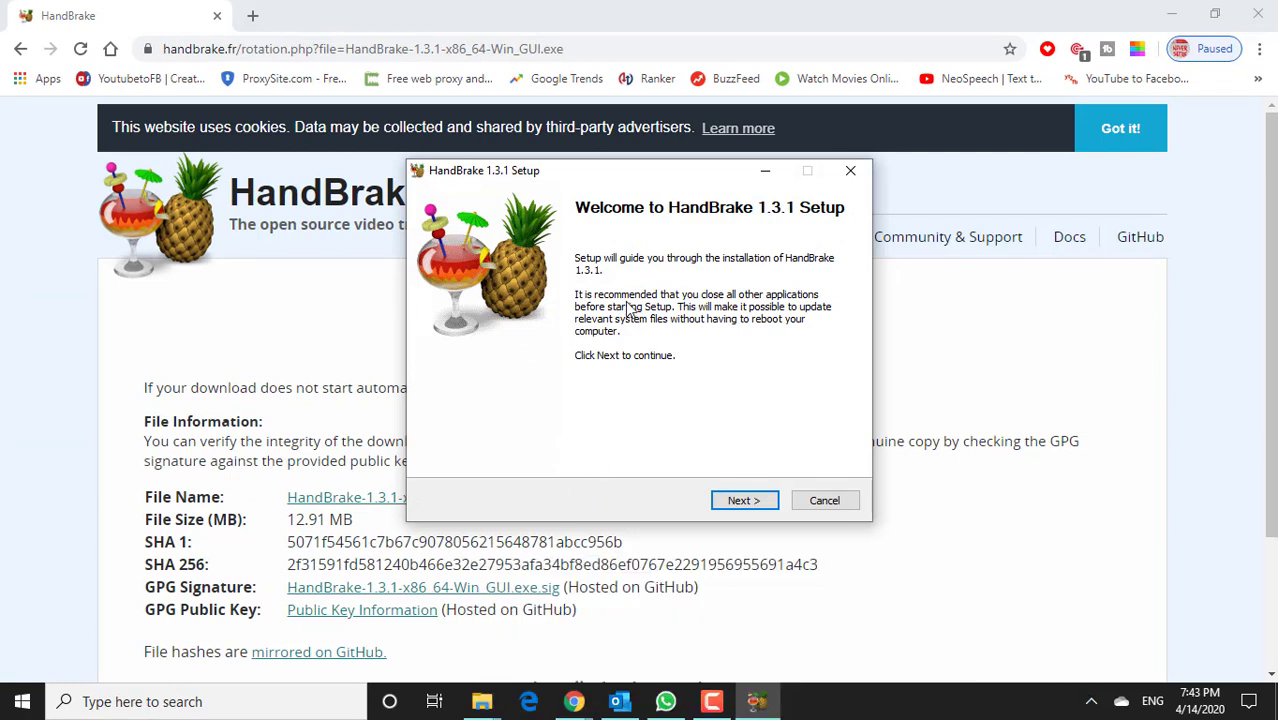
Step: Accept the license and install HandBrake 1.3.1 into C:\Program Files\HandBrake, then finish setup
{"action": "left_click", "coordinate": [733, 503]}
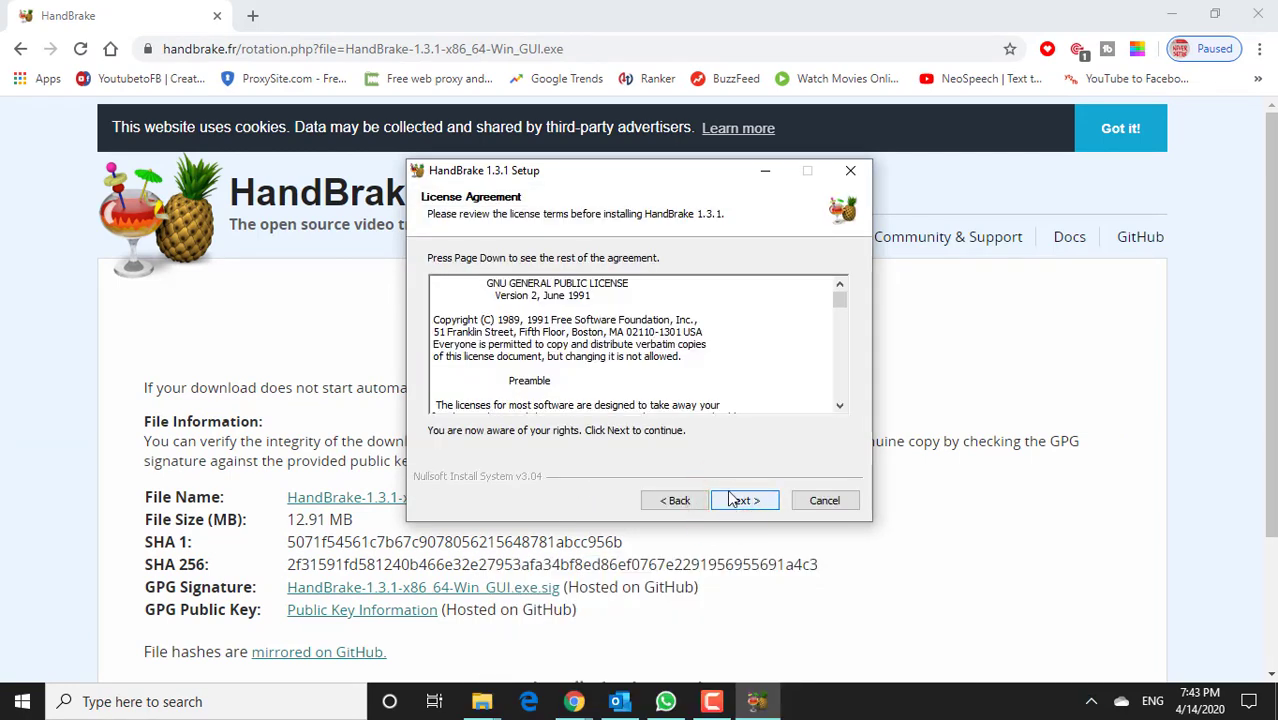
{"action": "scroll", "coordinate": [713, 397], "scroll_direction": "down", "scroll_amount": 5}
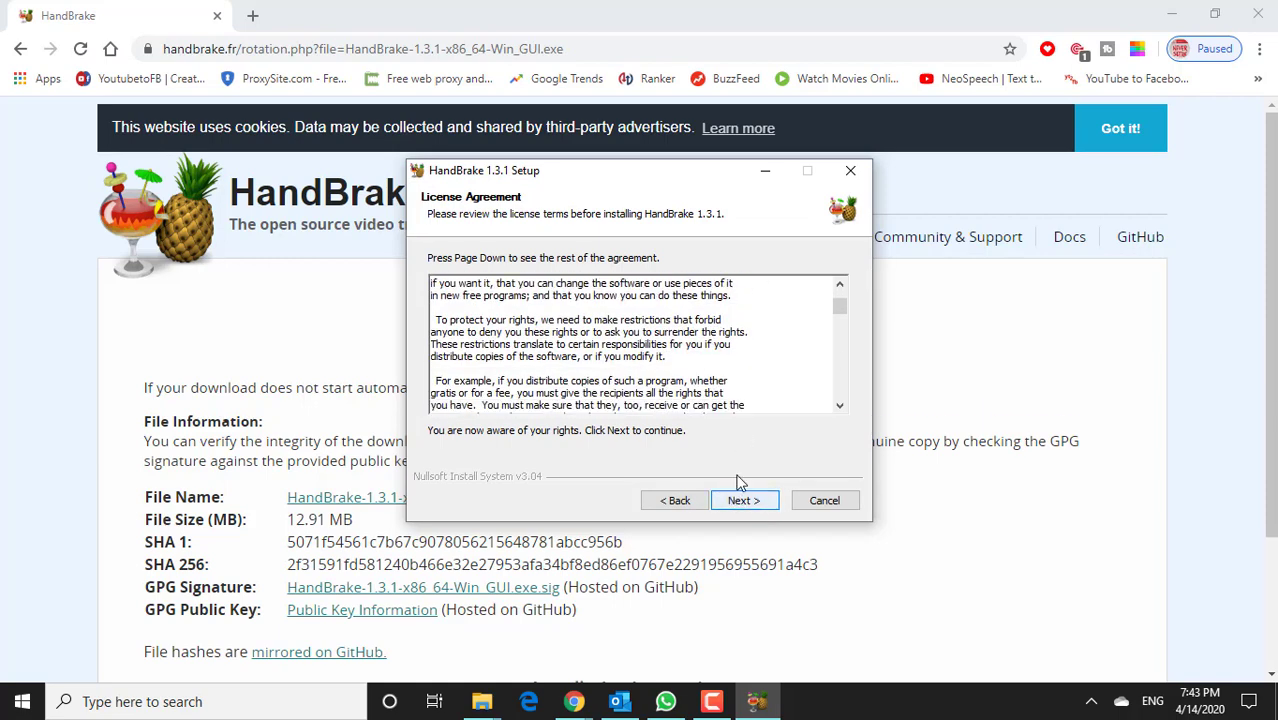
{"action": "scroll", "coordinate": [762, 371], "scroll_direction": "down", "scroll_amount": 10}
{"action": "scroll", "coordinate": [770, 385], "scroll_direction": "down", "scroll_amount": 15}
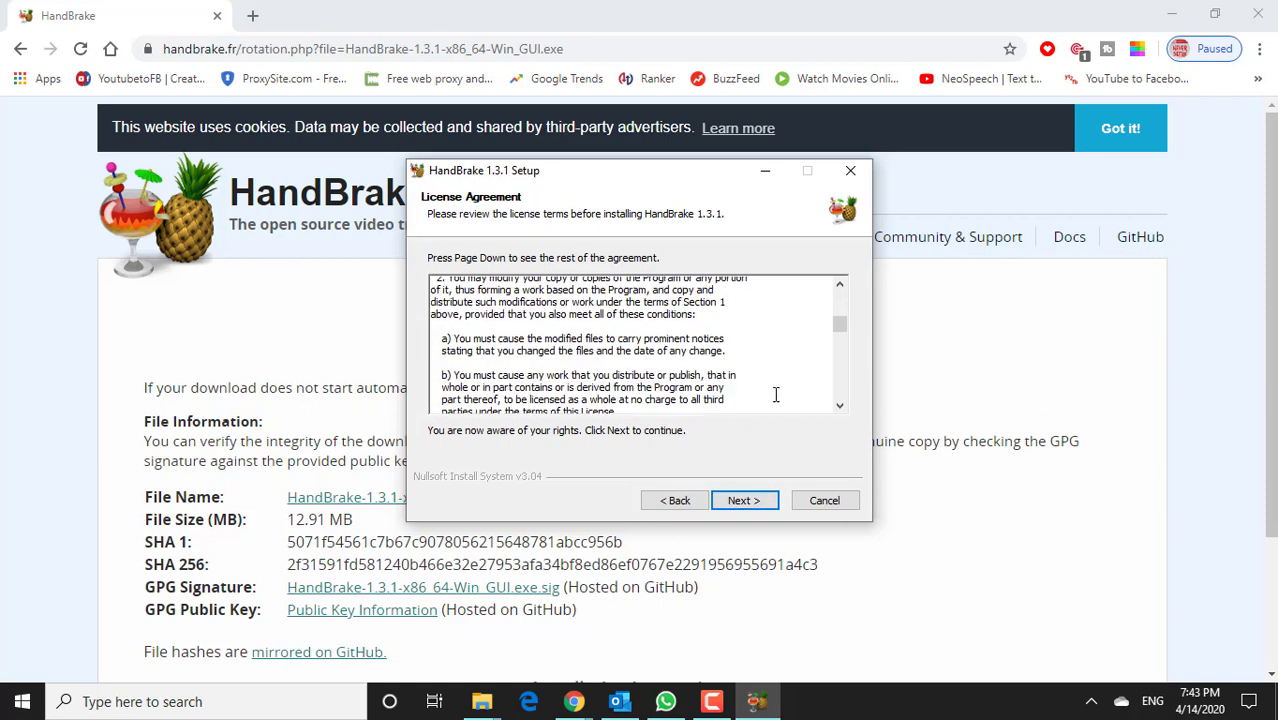
{"action": "left_click", "coordinate": [745, 501]}
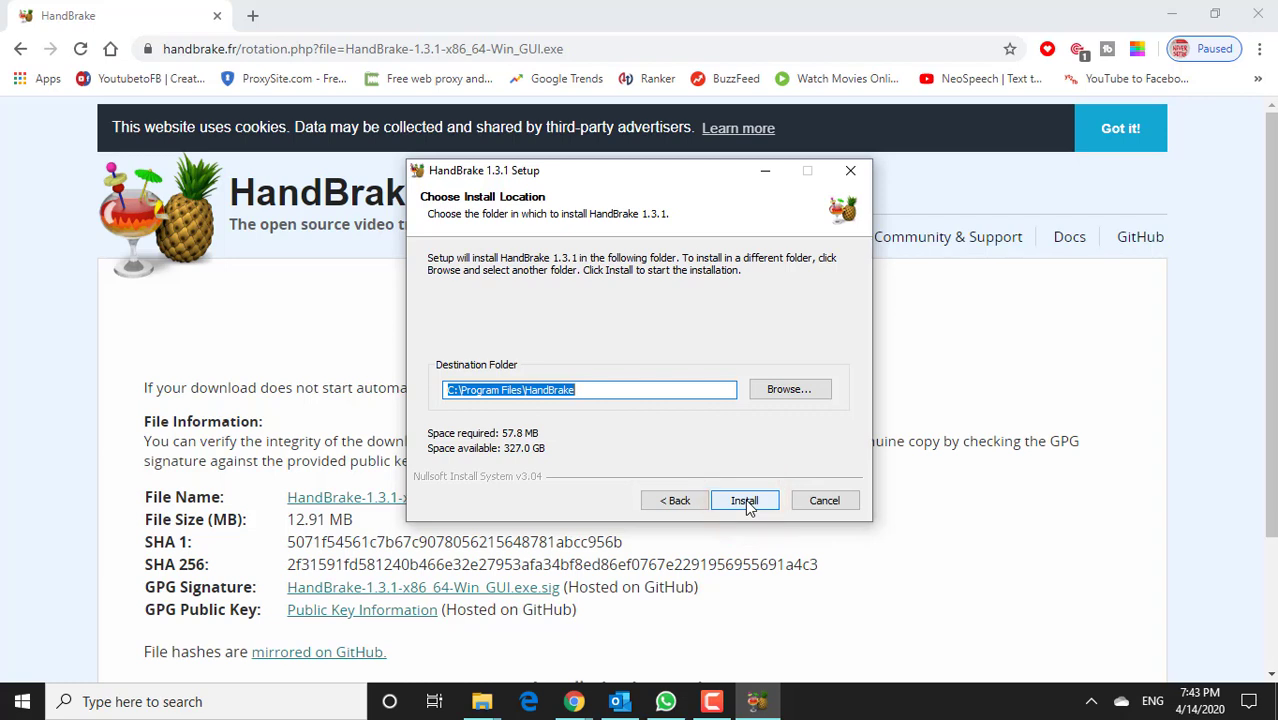
{"action": "left_click", "coordinate": [745, 501]}
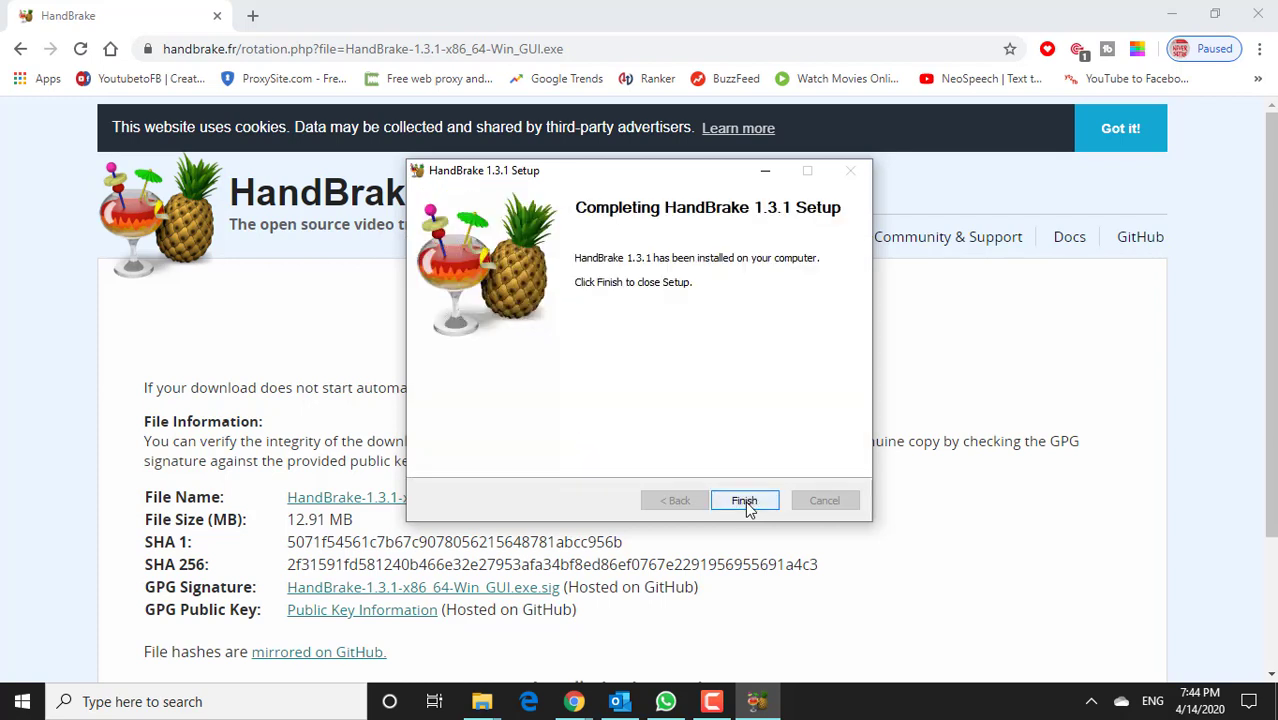
{"action": "left_click", "coordinate": [745, 501]}
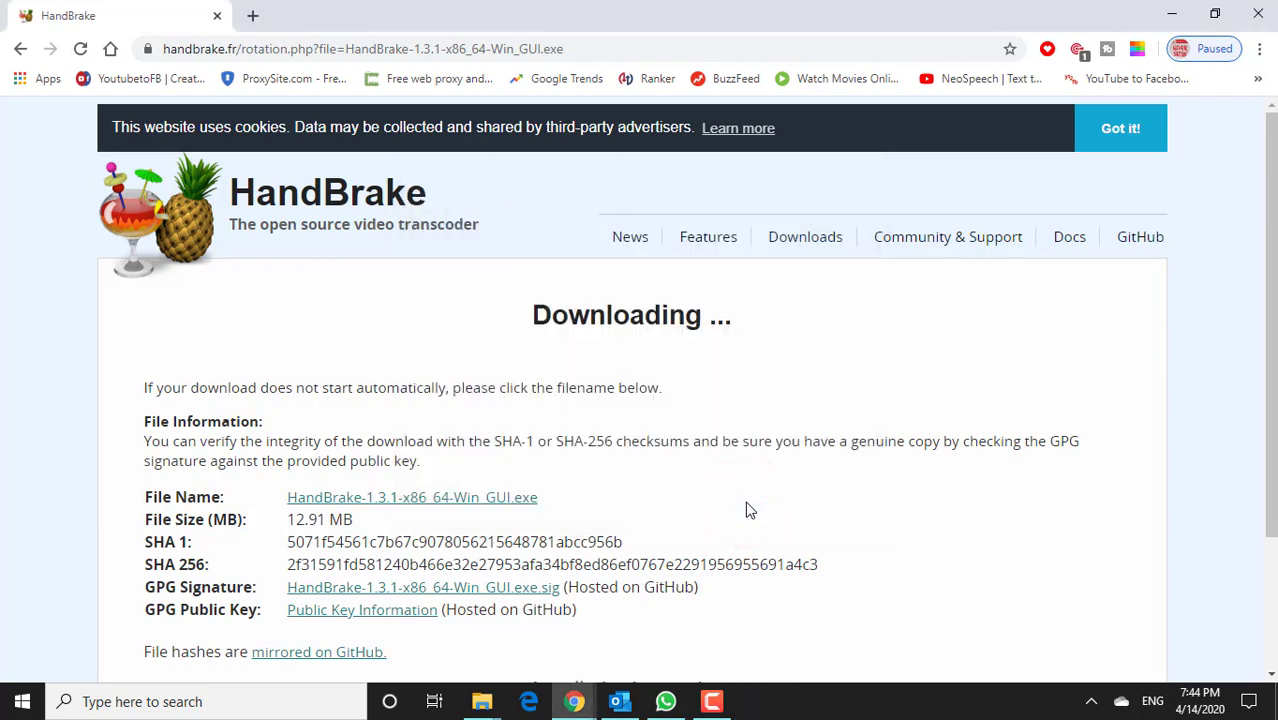
Step: Find HandBrake by searching 'ha' in Start and launch it
{"action": "scroll", "coordinate": [747, 502], "scroll_direction": "down", "scroll_amount": 2}
{"action": "left_click", "coordinate": [281, 707]}
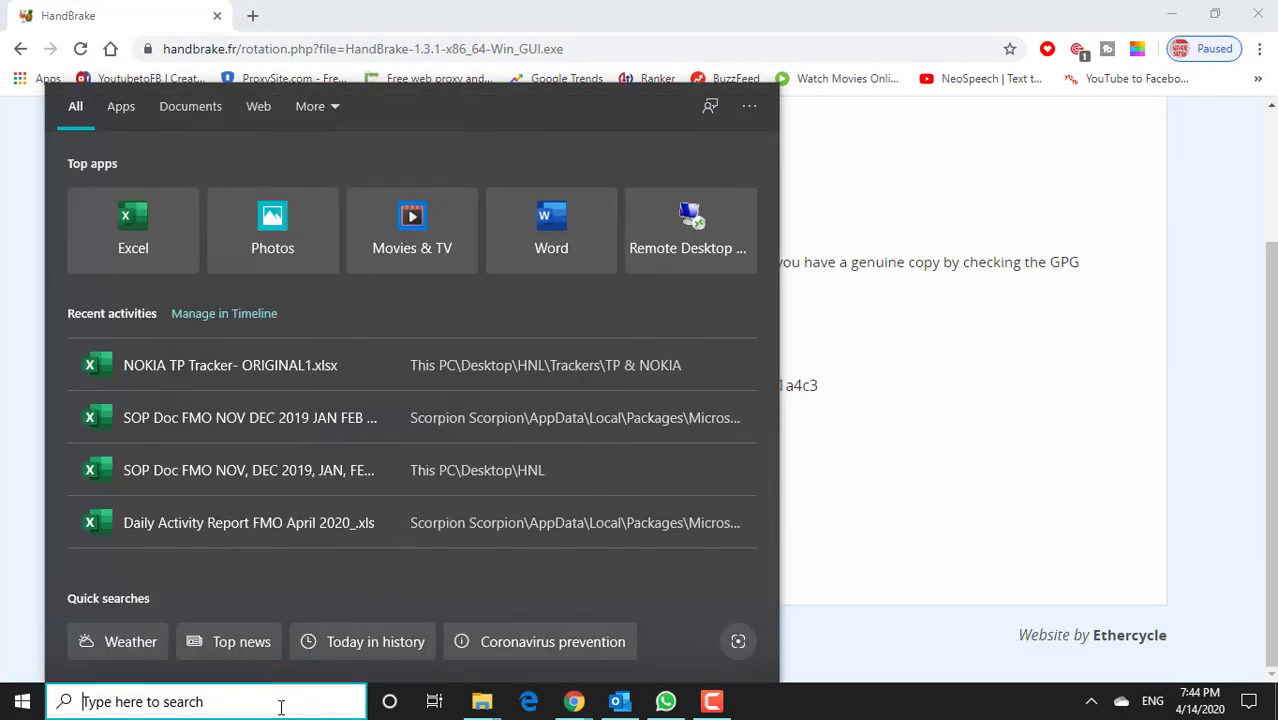
{"action": "type", "text": "ha"}
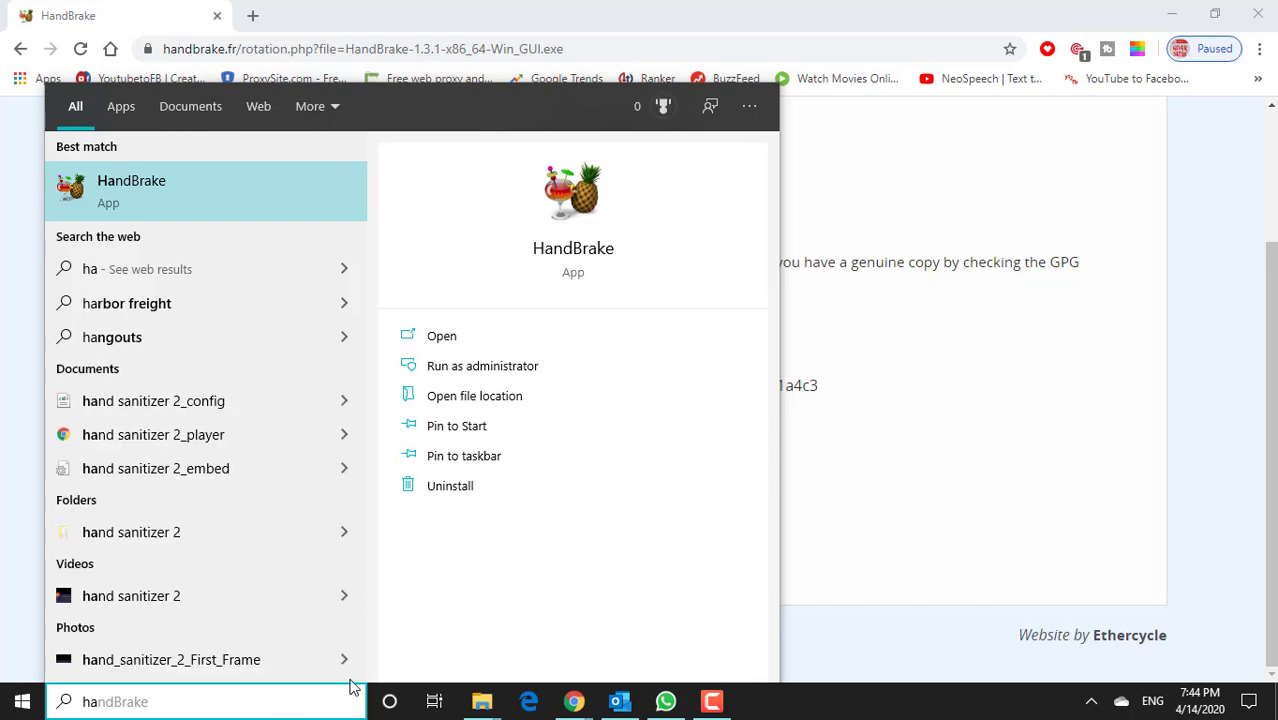
{"action": "left_click", "coordinate": [168, 208]}
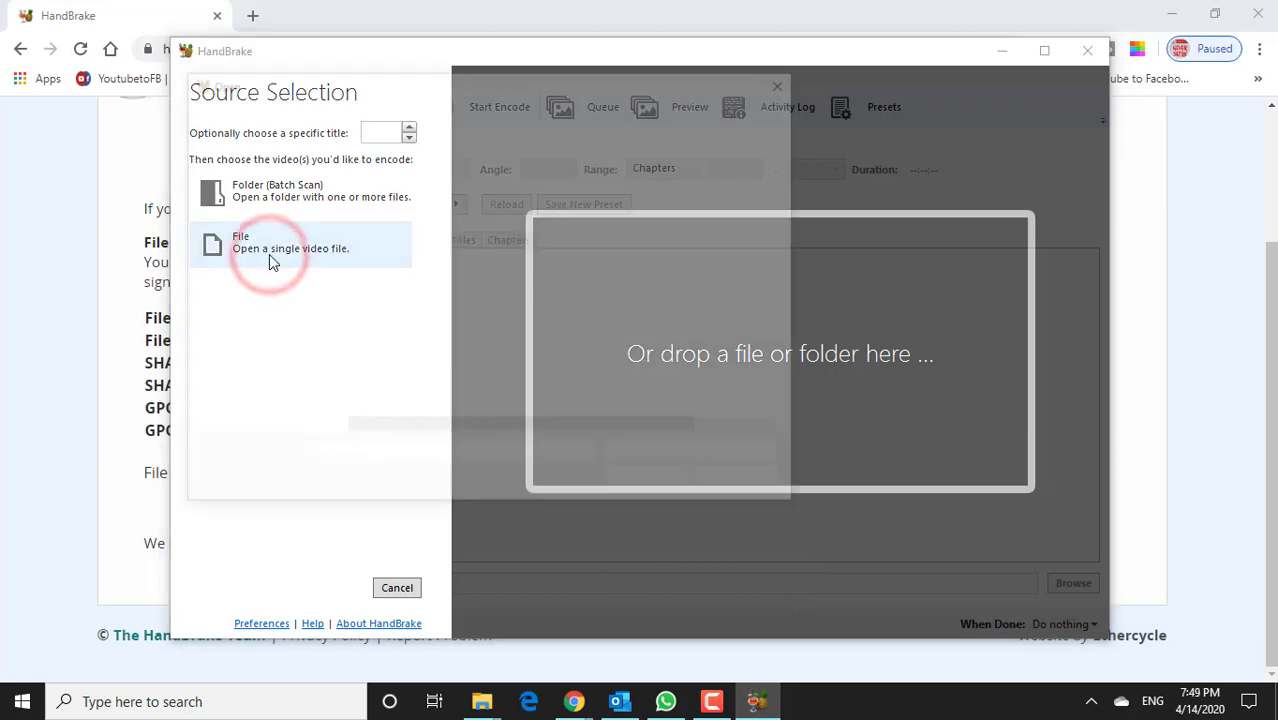
Step: Load the 7 things MP4 from Documents\Camtasia Studio\7 things as the source file
{"action": "left_click", "coordinate": [269, 254]}
{"action": "scroll", "coordinate": [271, 257], "scroll_direction": "down", "scroll_amount": 3}
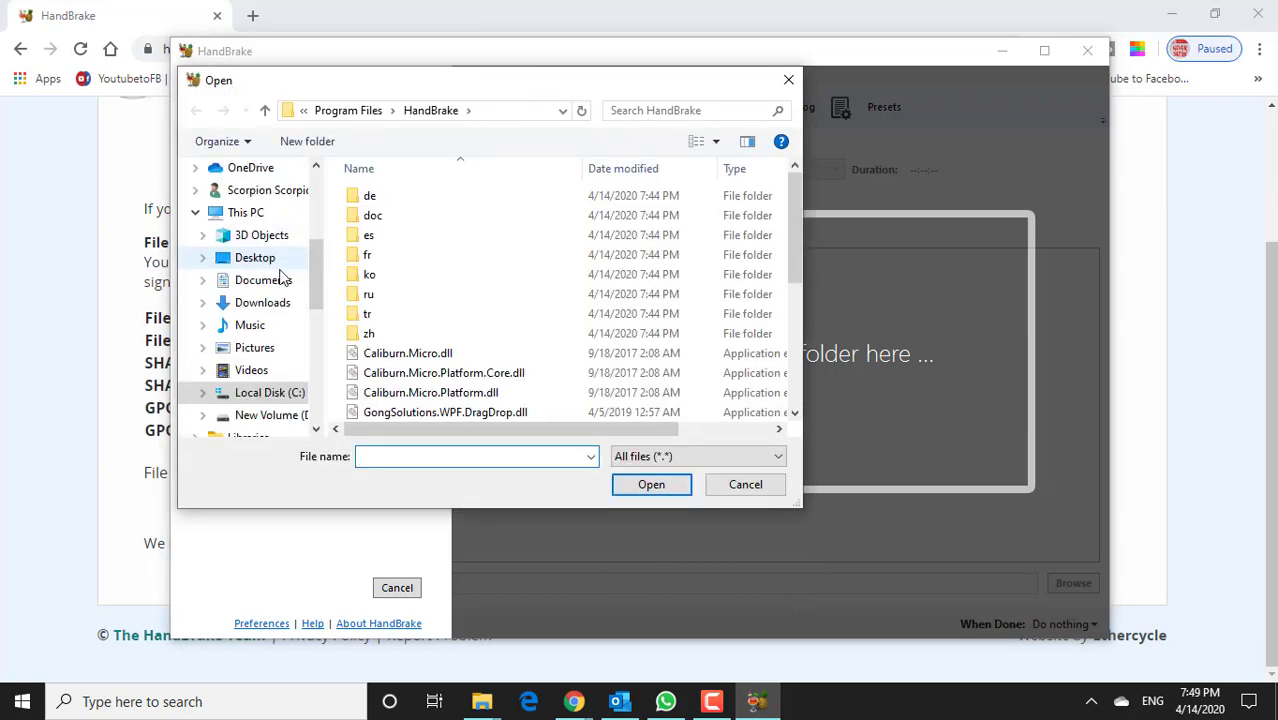
{"action": "left_click", "coordinate": [260, 280]}
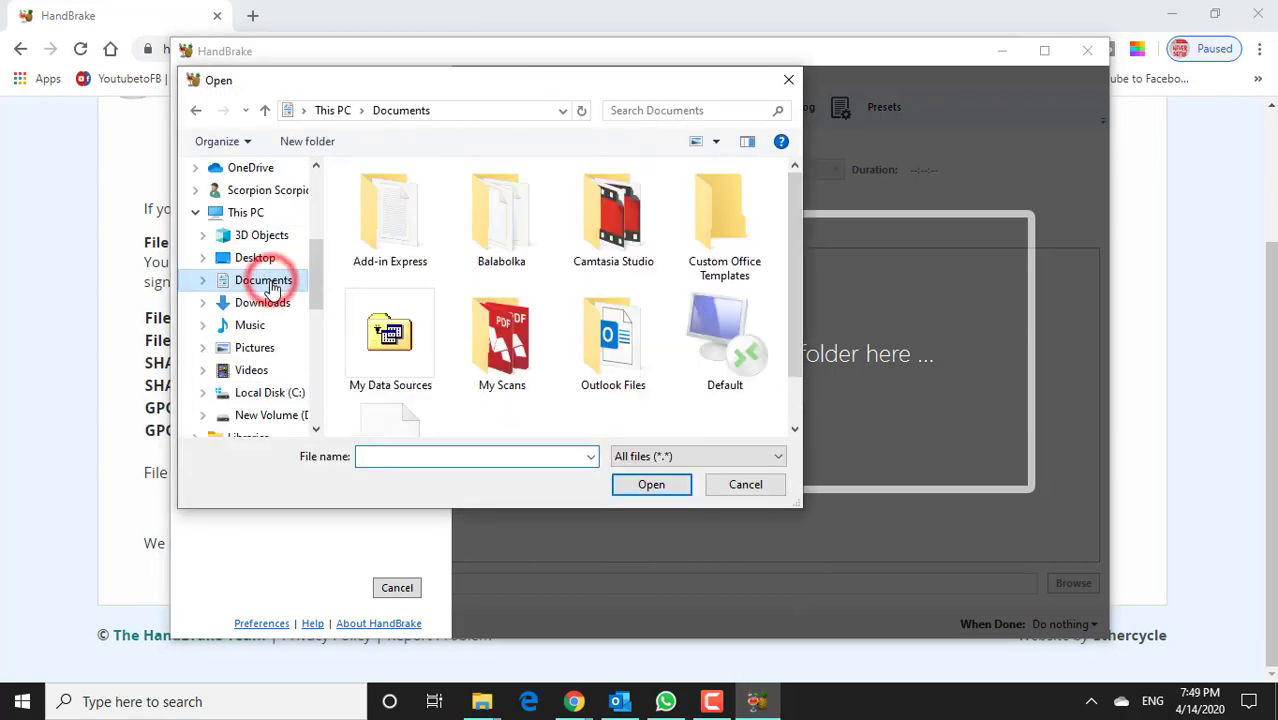
{"action": "double_click", "coordinate": [604, 253]}
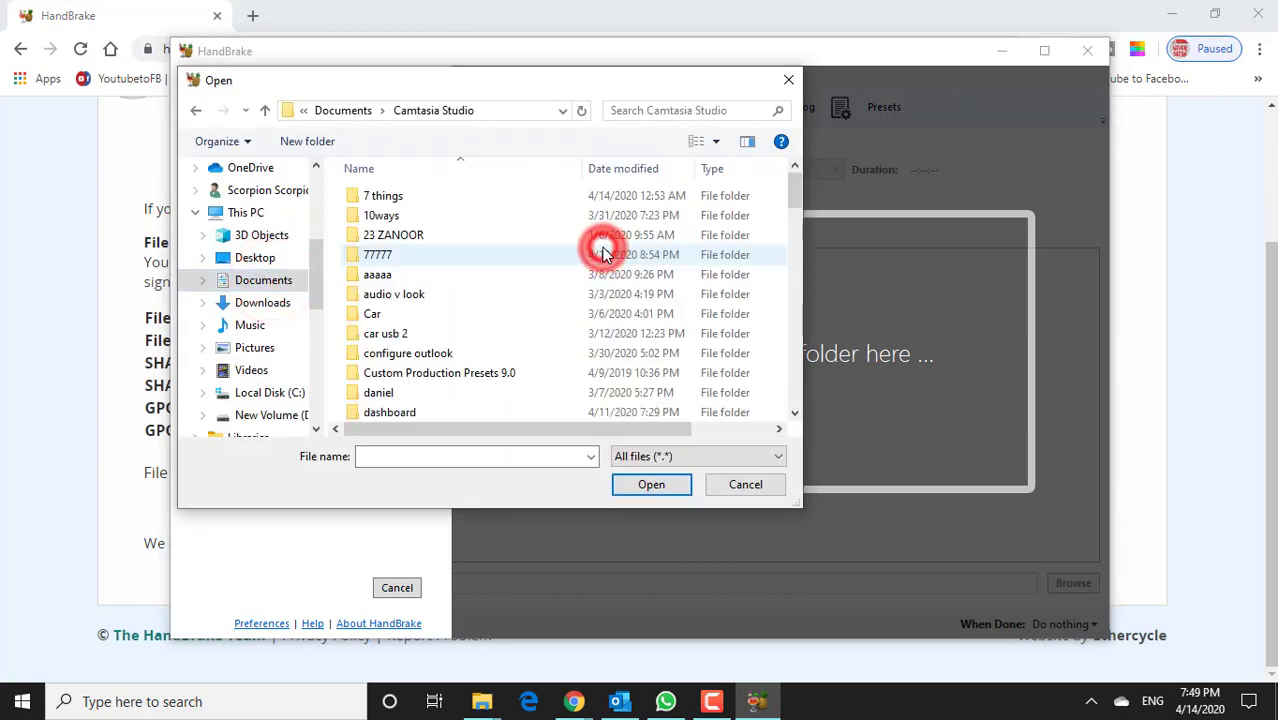
{"action": "double_click", "coordinate": [420, 198]}
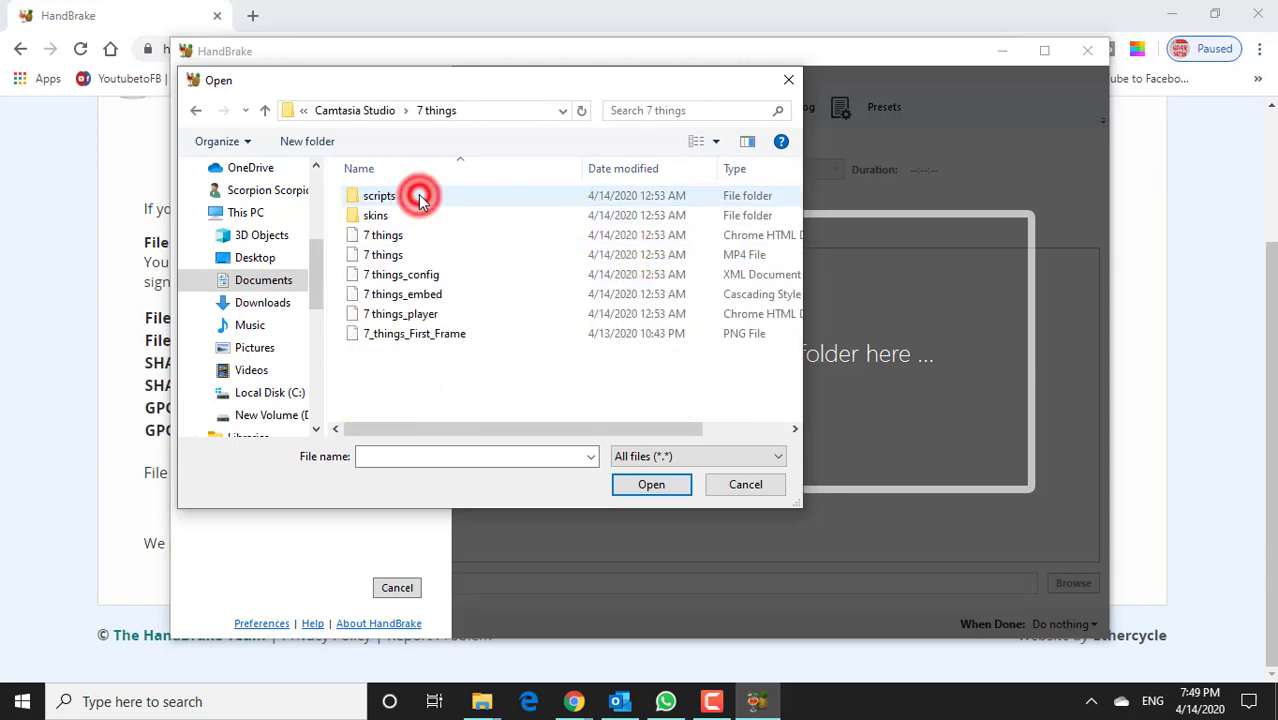
{"action": "double_click", "coordinate": [391, 258]}
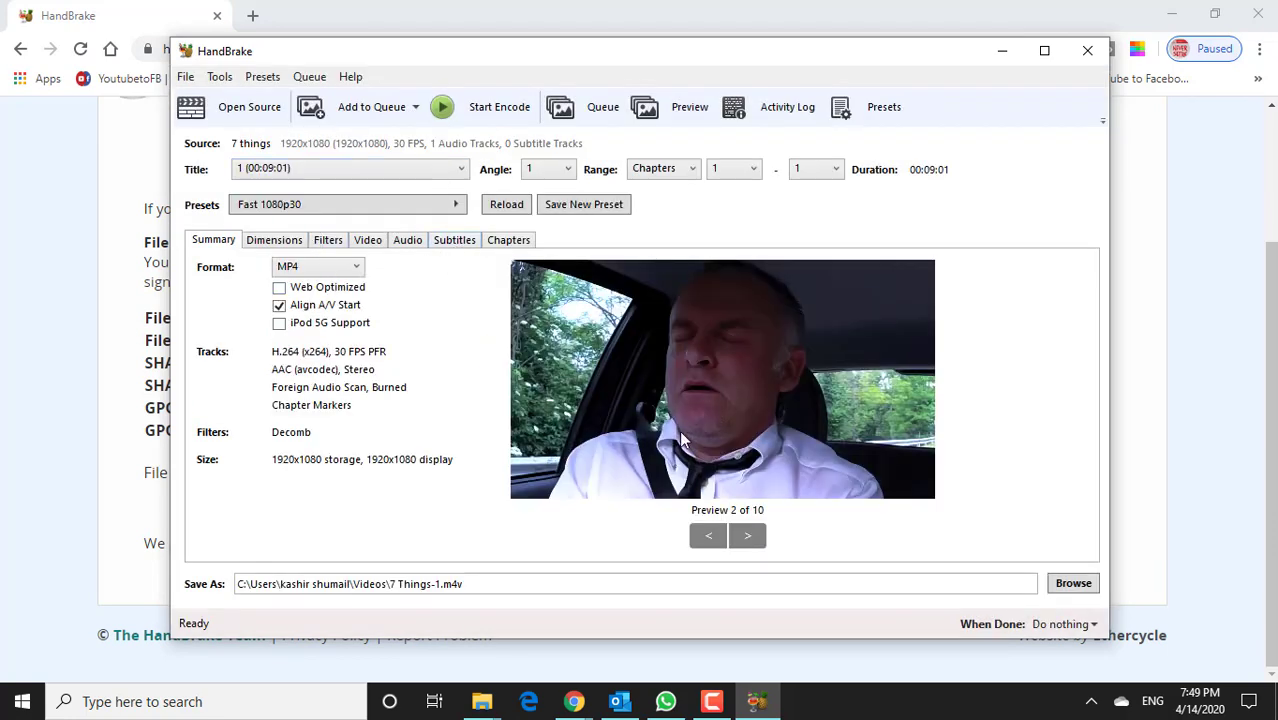
Step: Step through the preview frames to the last one, then back to frame 7
{"action": "left_click", "coordinate": [757, 543]}
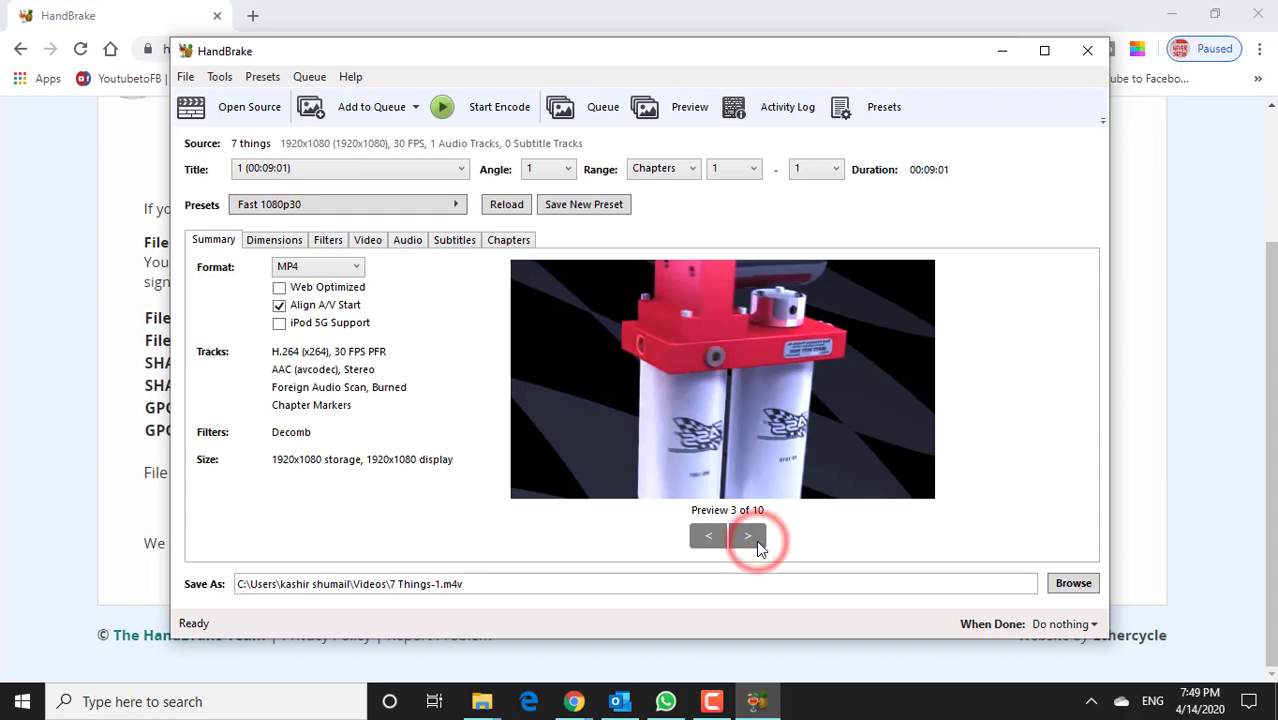
{"action": "left_click", "coordinate": [757, 543]}
{"action": "left_click", "coordinate": [757, 543]}
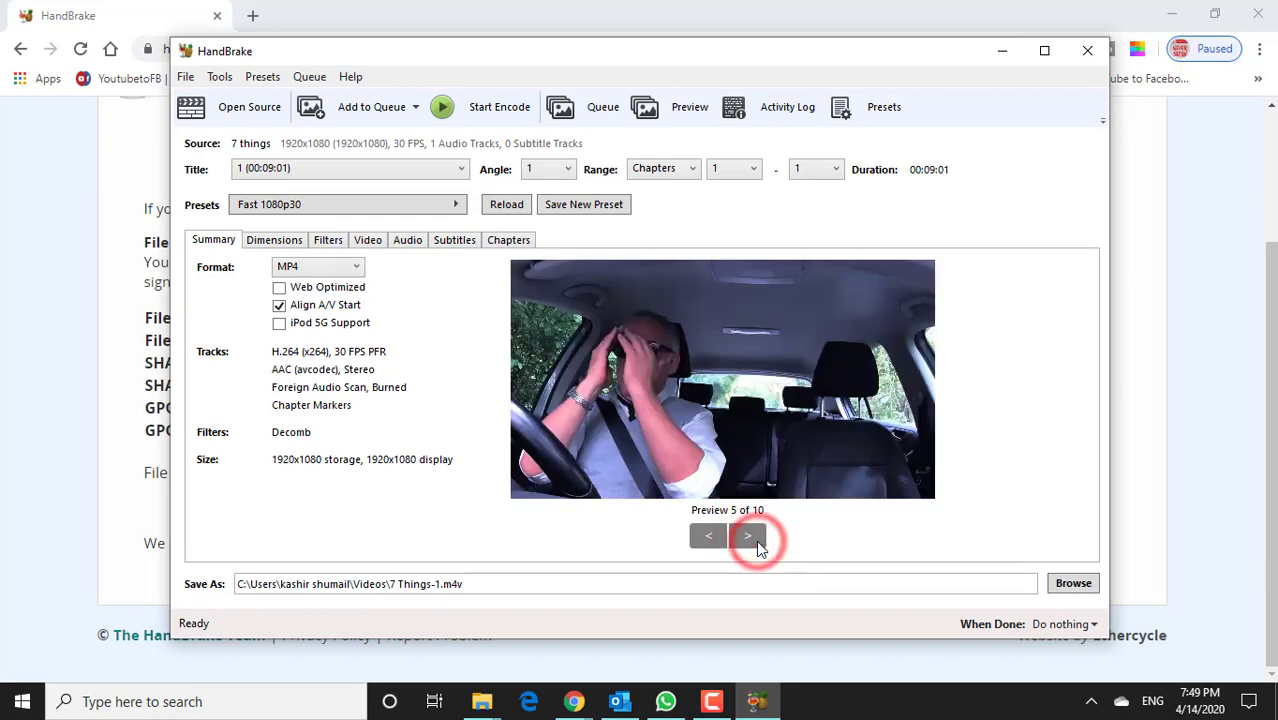
{"action": "left_click", "coordinate": [757, 543]}
{"action": "left_click", "coordinate": [757, 543]}
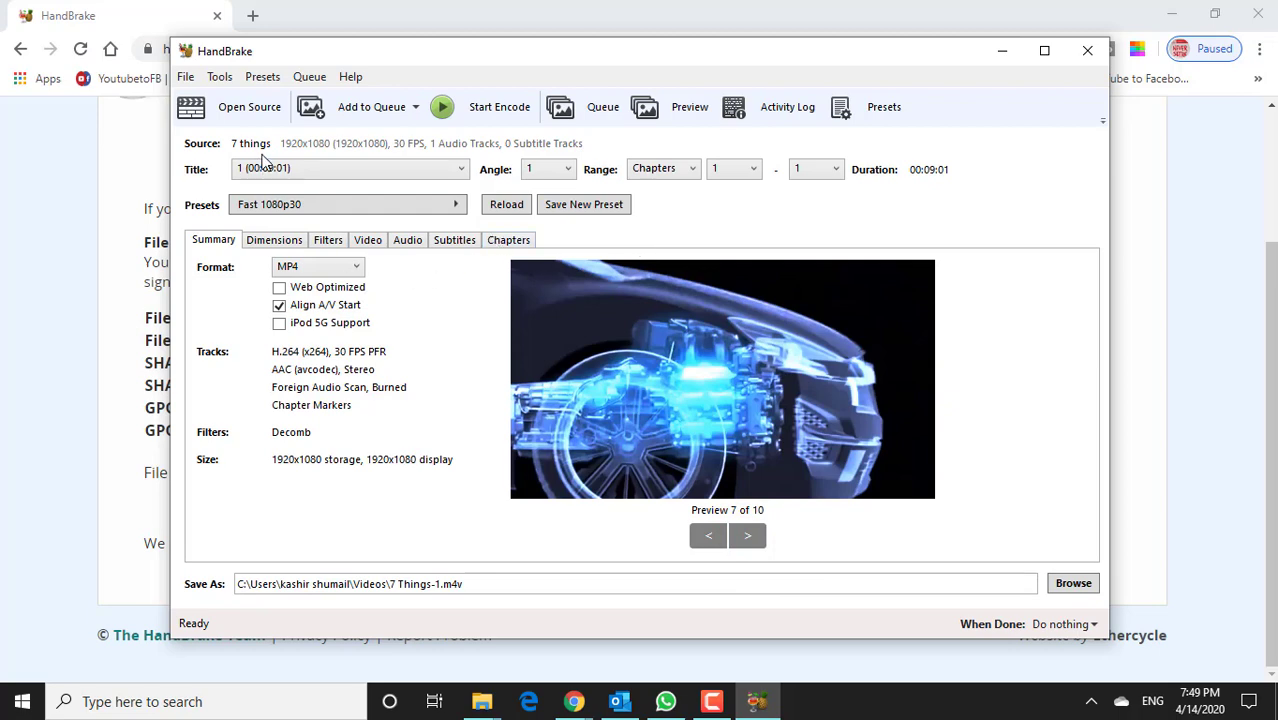
{"action": "left_click", "coordinate": [745, 538]}
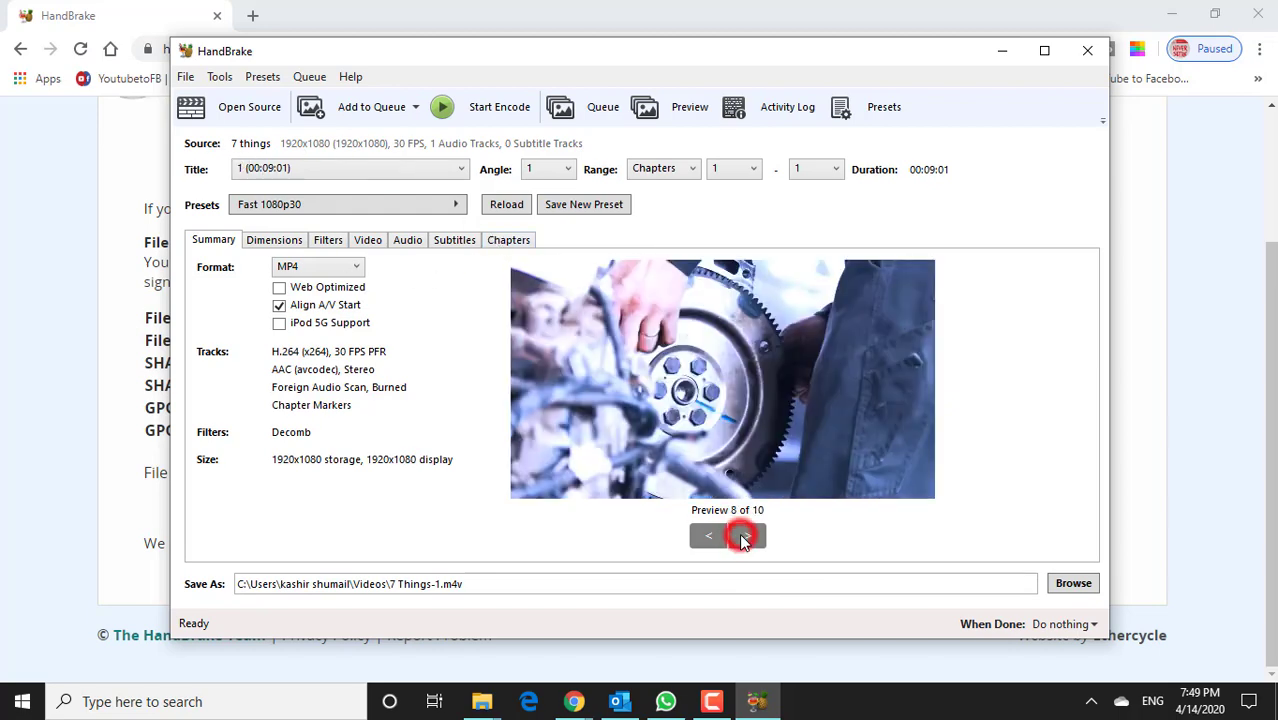
{"action": "left_click", "coordinate": [745, 538]}
{"action": "left_click", "coordinate": [745, 538]}
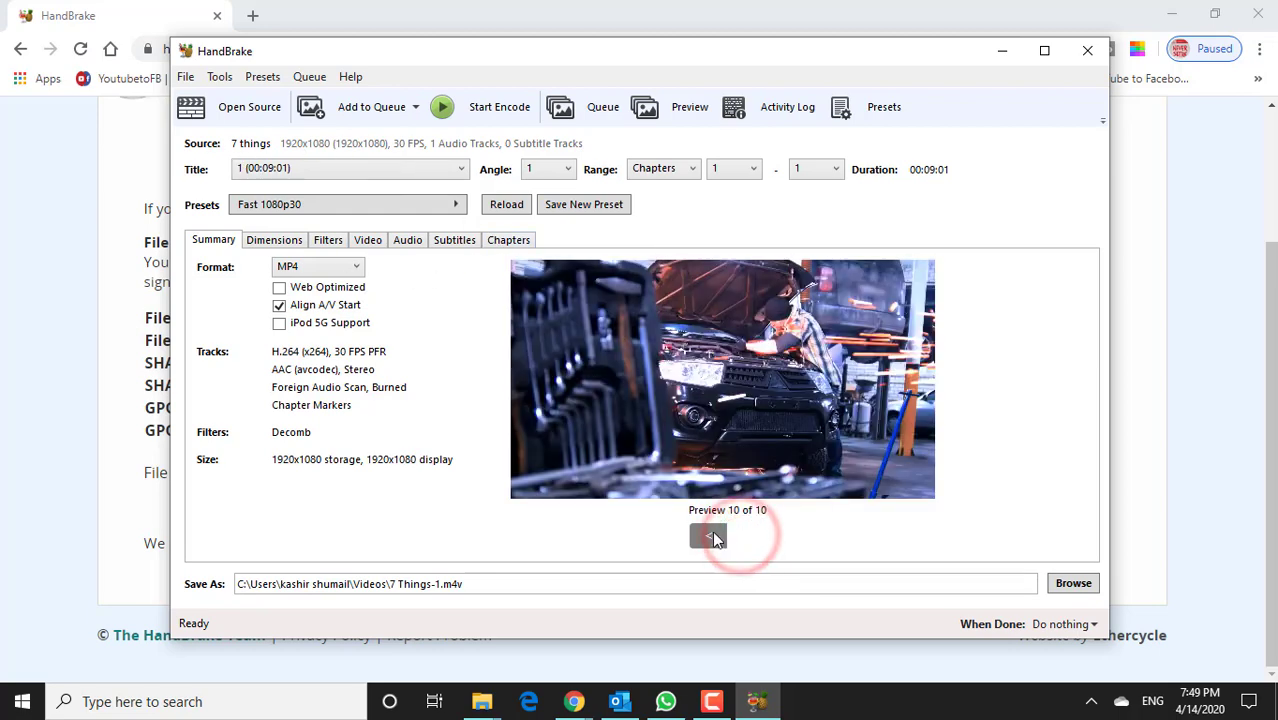
{"action": "left_click", "coordinate": [711, 535]}
{"action": "left_click", "coordinate": [710, 535]}
{"action": "left_click", "coordinate": [711, 535]}
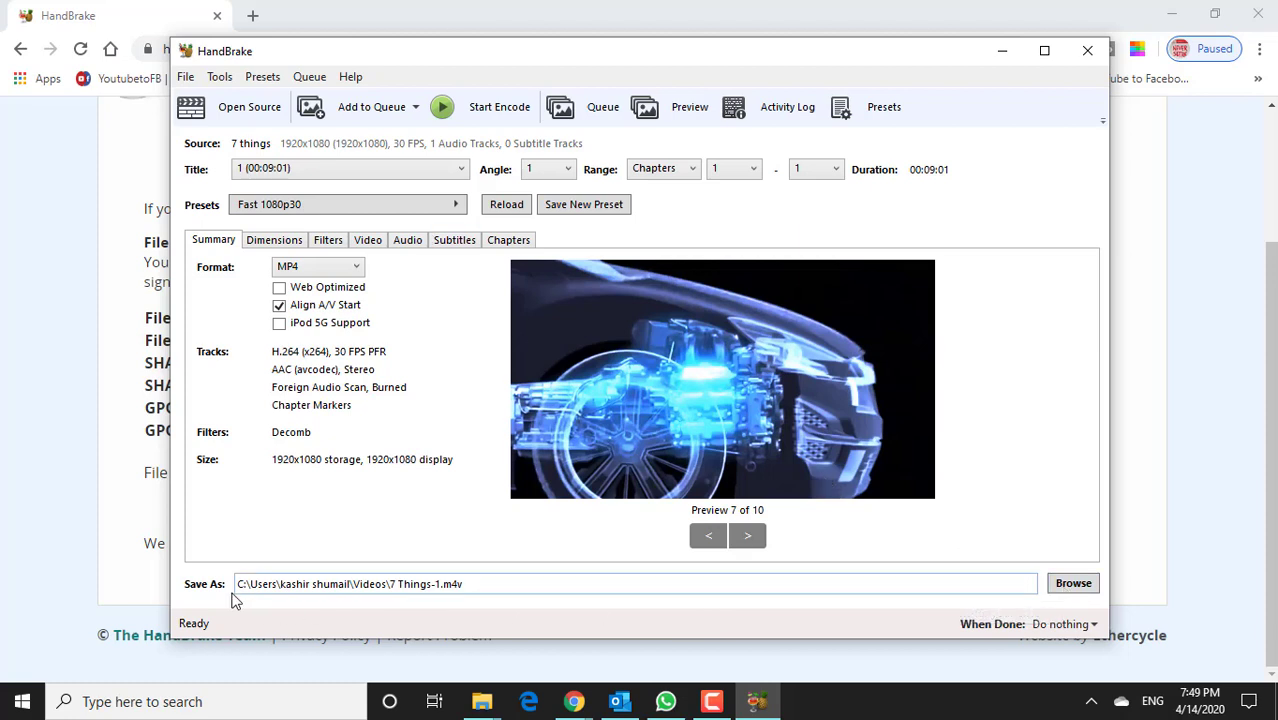
Step: Save the output as 7 Things-1 in the Videos folder
{"action": "left_click", "coordinate": [1070, 584]}
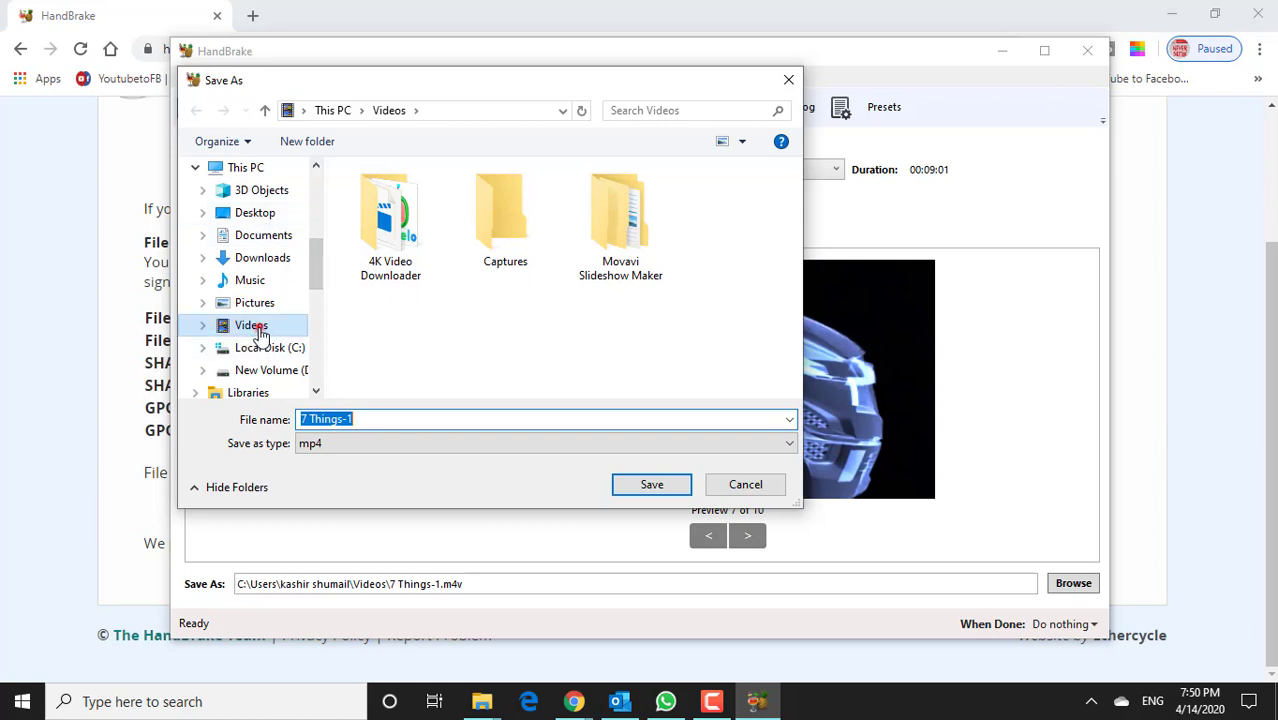
{"action": "left_click", "coordinate": [258, 330]}
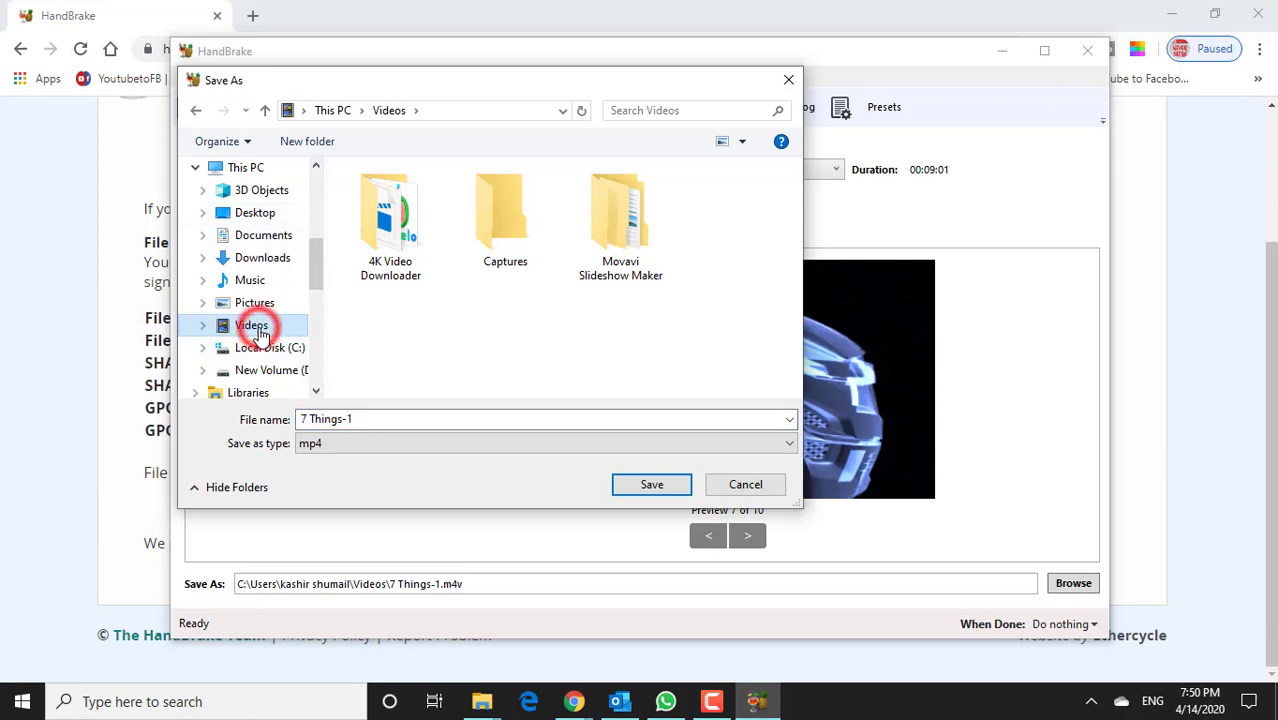
{"action": "left_click", "coordinate": [372, 419]}
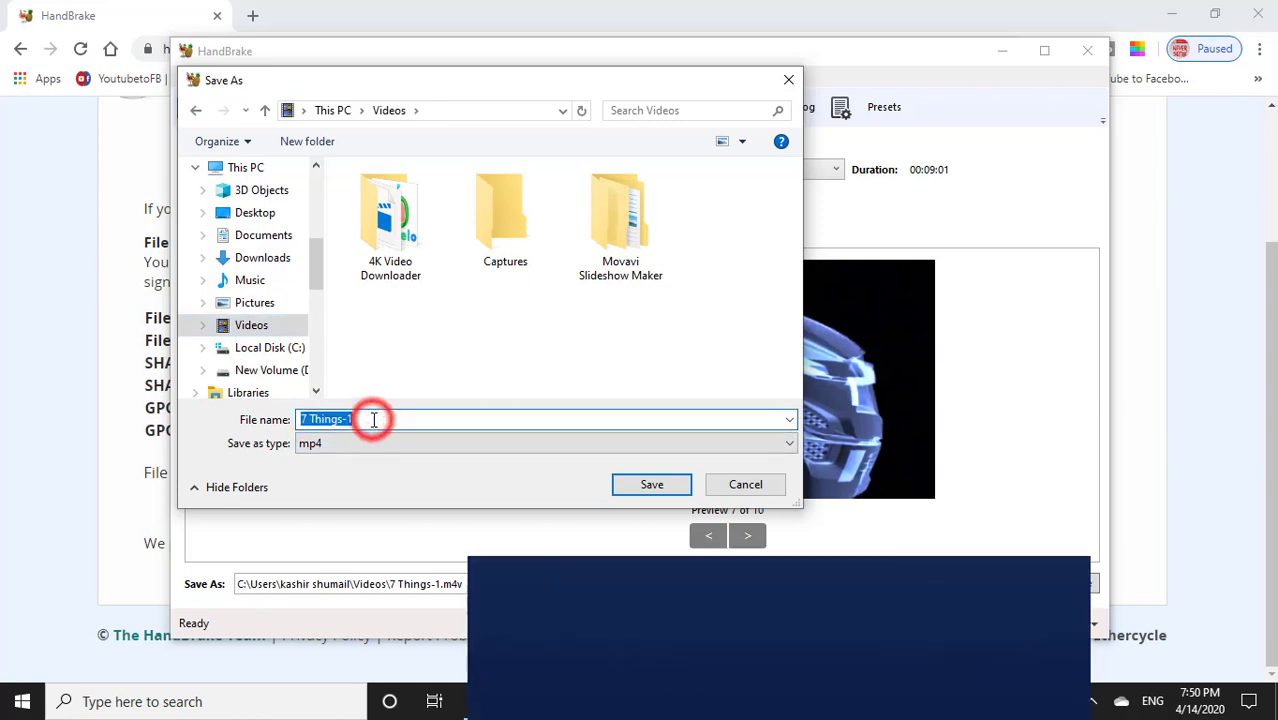
{"action": "left_click", "coordinate": [372, 419]}
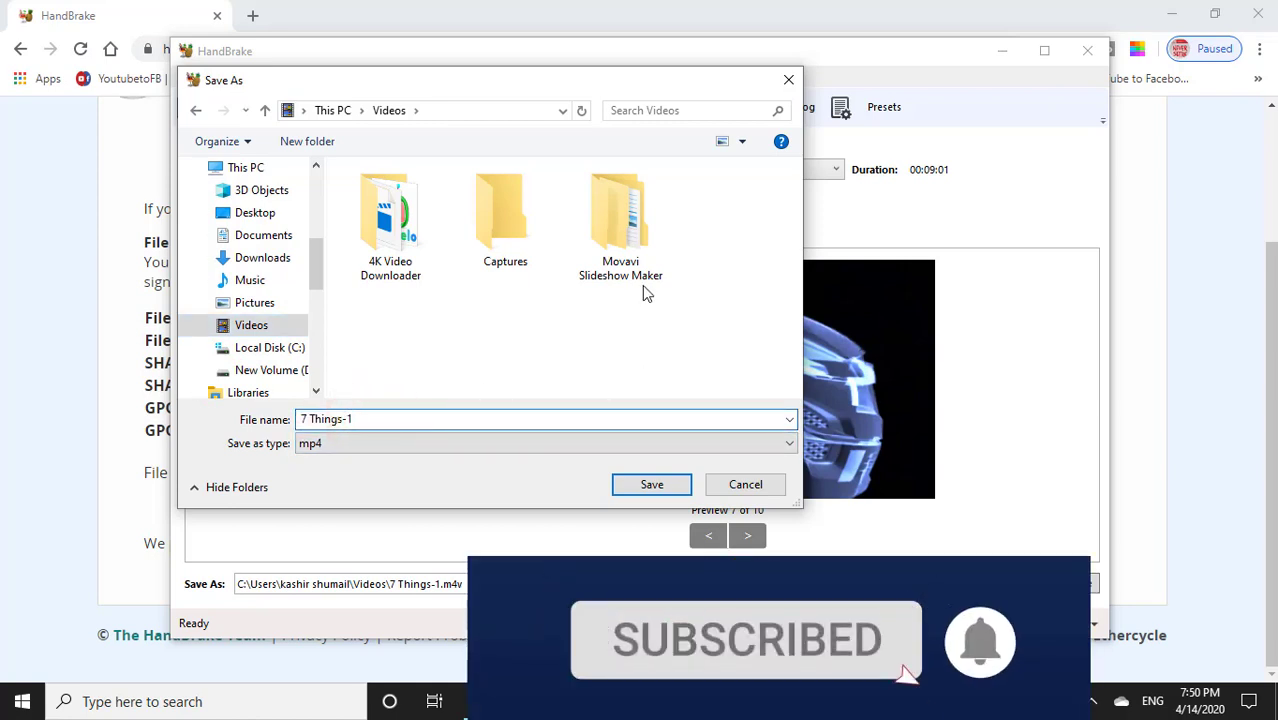
{"action": "left_click", "coordinate": [670, 486]}
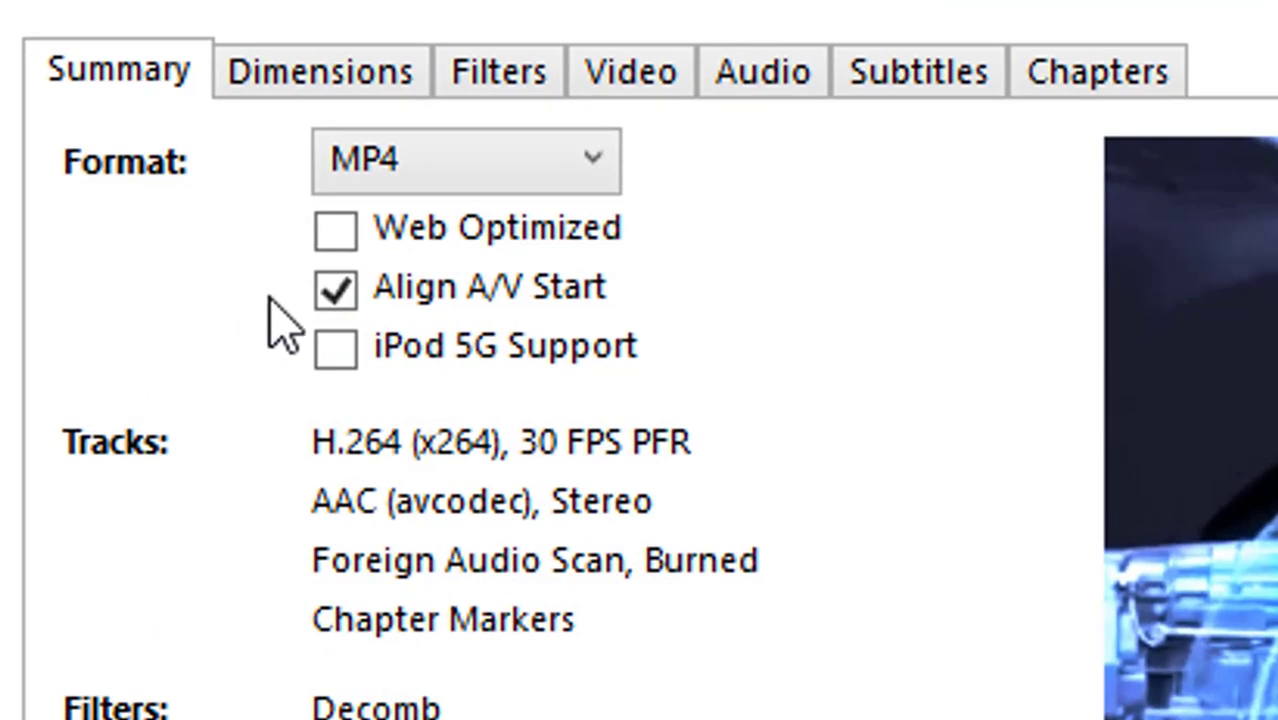
Step: Keep MP4 as the container format and show the Video settings
{"action": "left_click", "coordinate": [588, 175]}
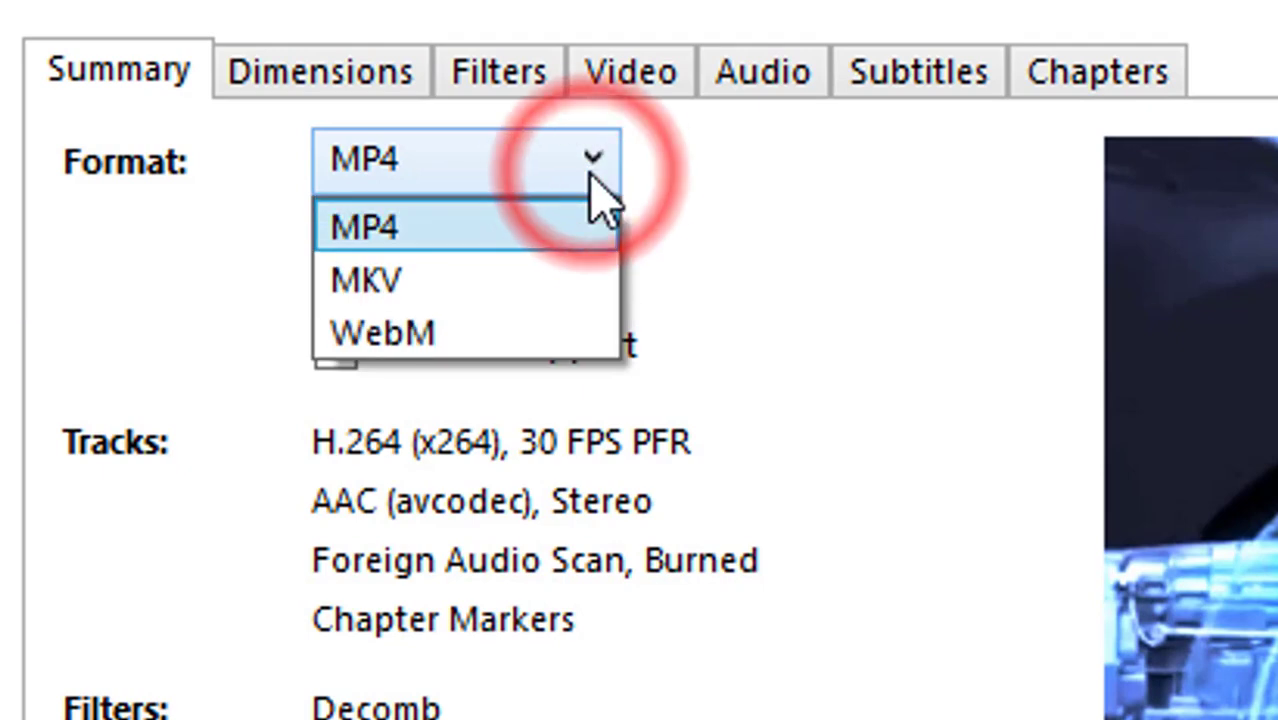
{"action": "left_click", "coordinate": [407, 240]}
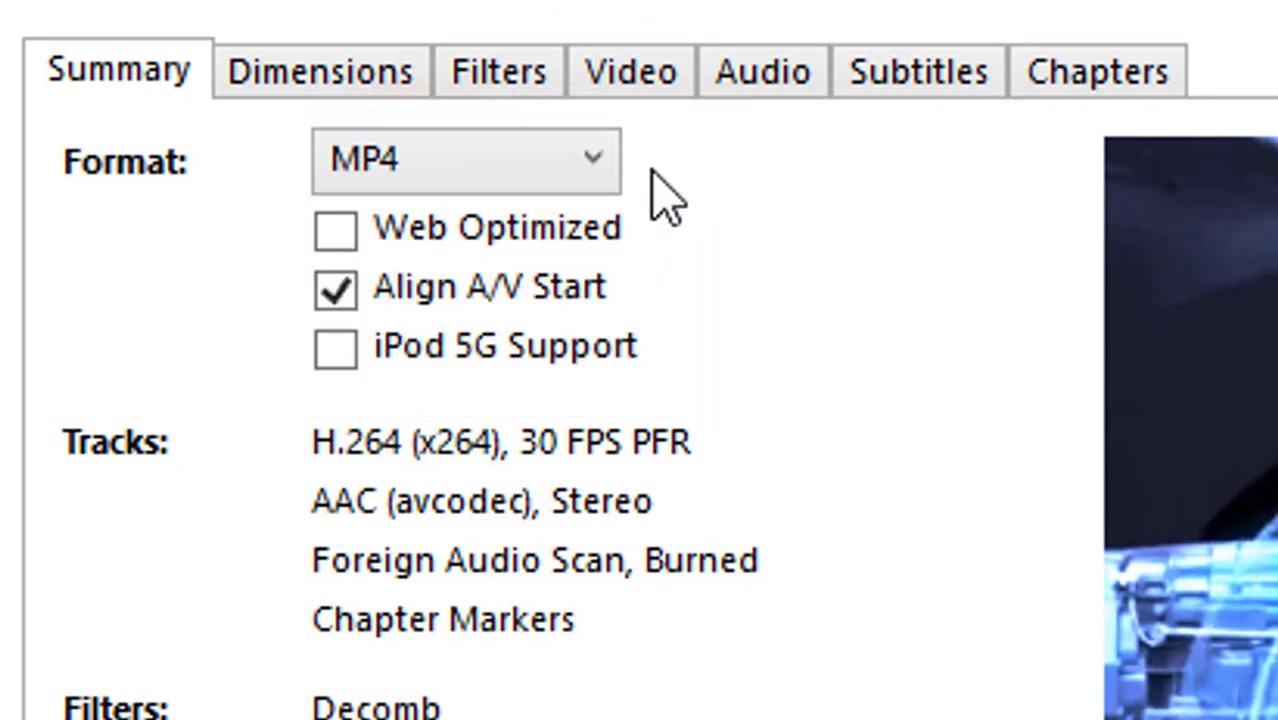
{"action": "left_click", "coordinate": [628, 100]}
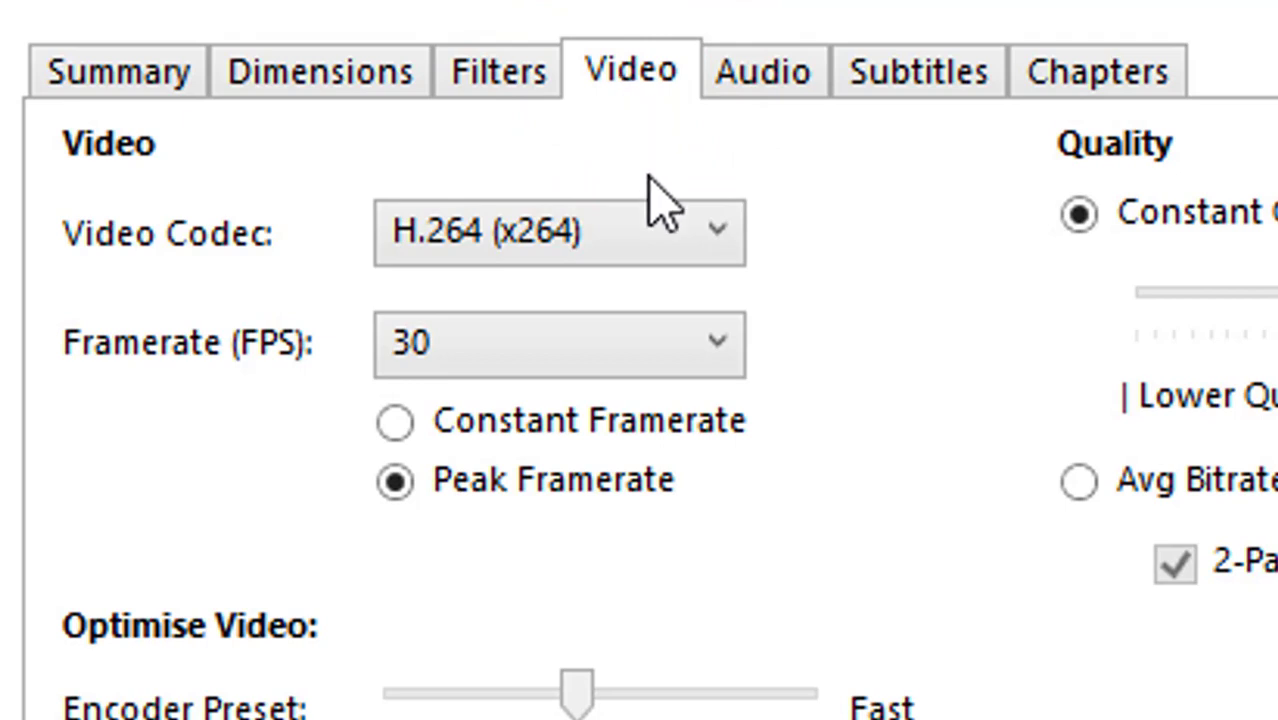
Step: Keep H.264 (x264) with framerate Same as source and encoder profile High
{"action": "left_click", "coordinate": [658, 232]}
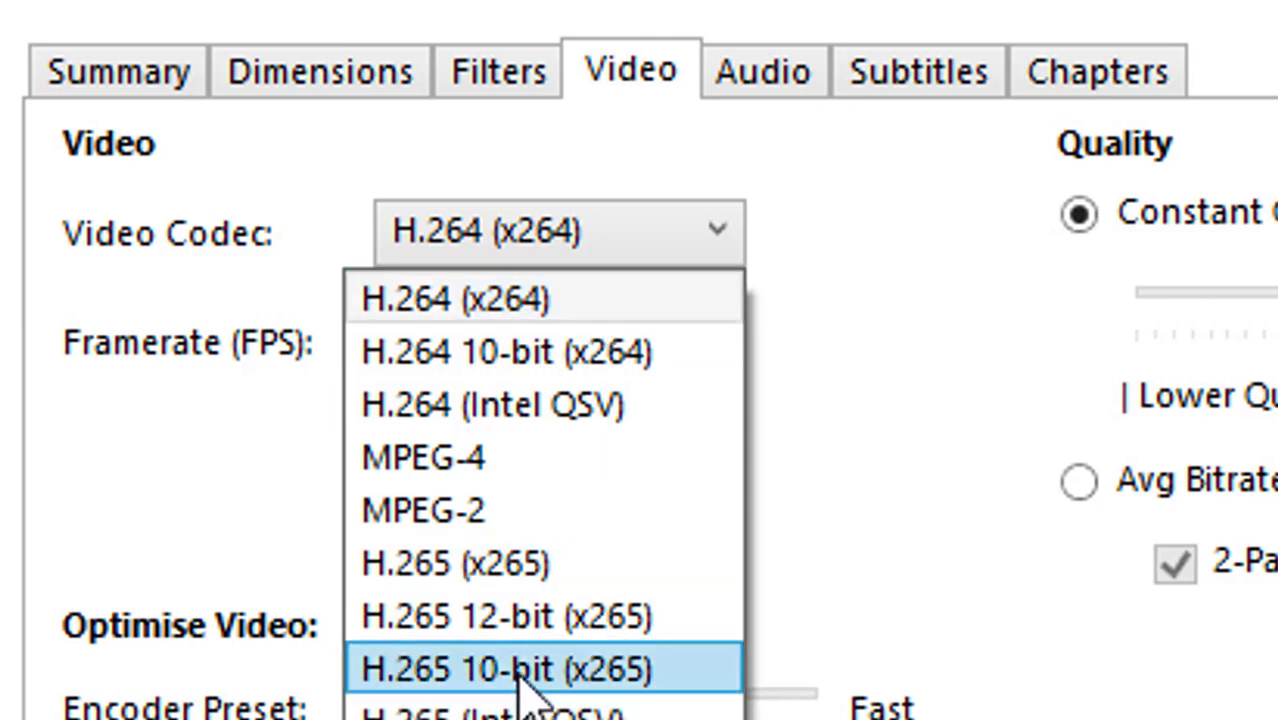
{"action": "left_click", "coordinate": [571, 296]}
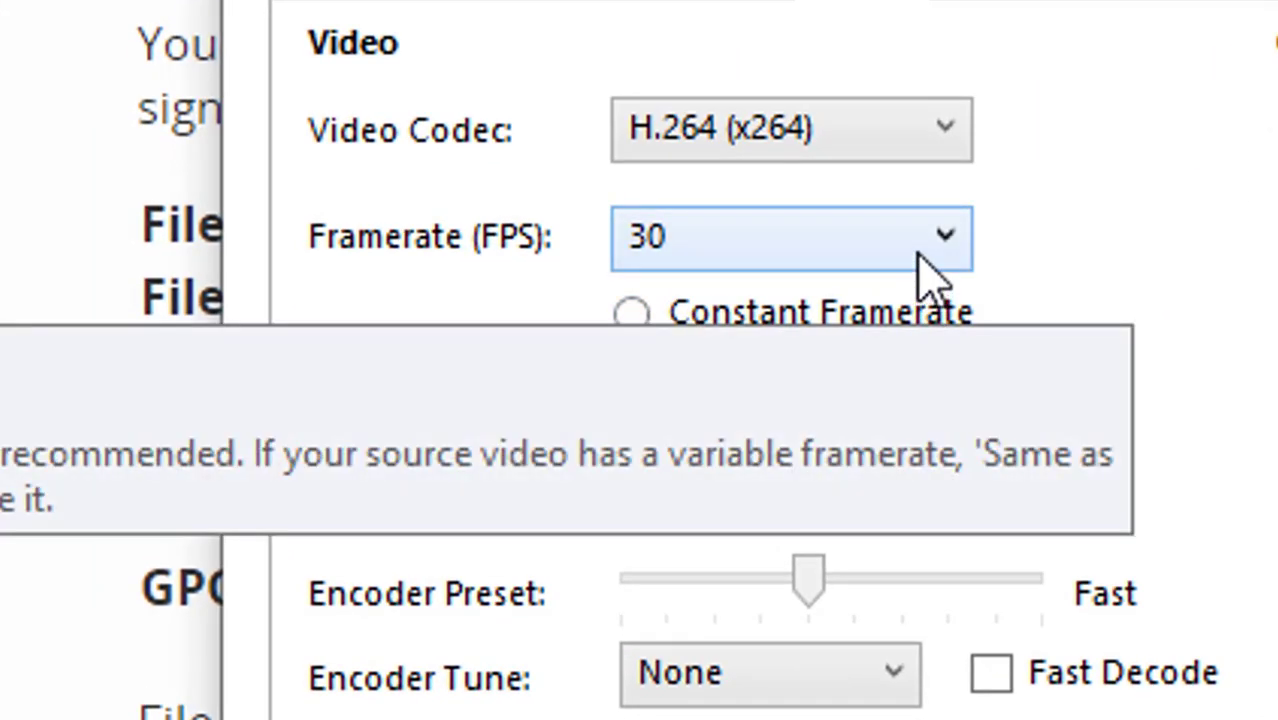
{"action": "left_click", "coordinate": [920, 256]}
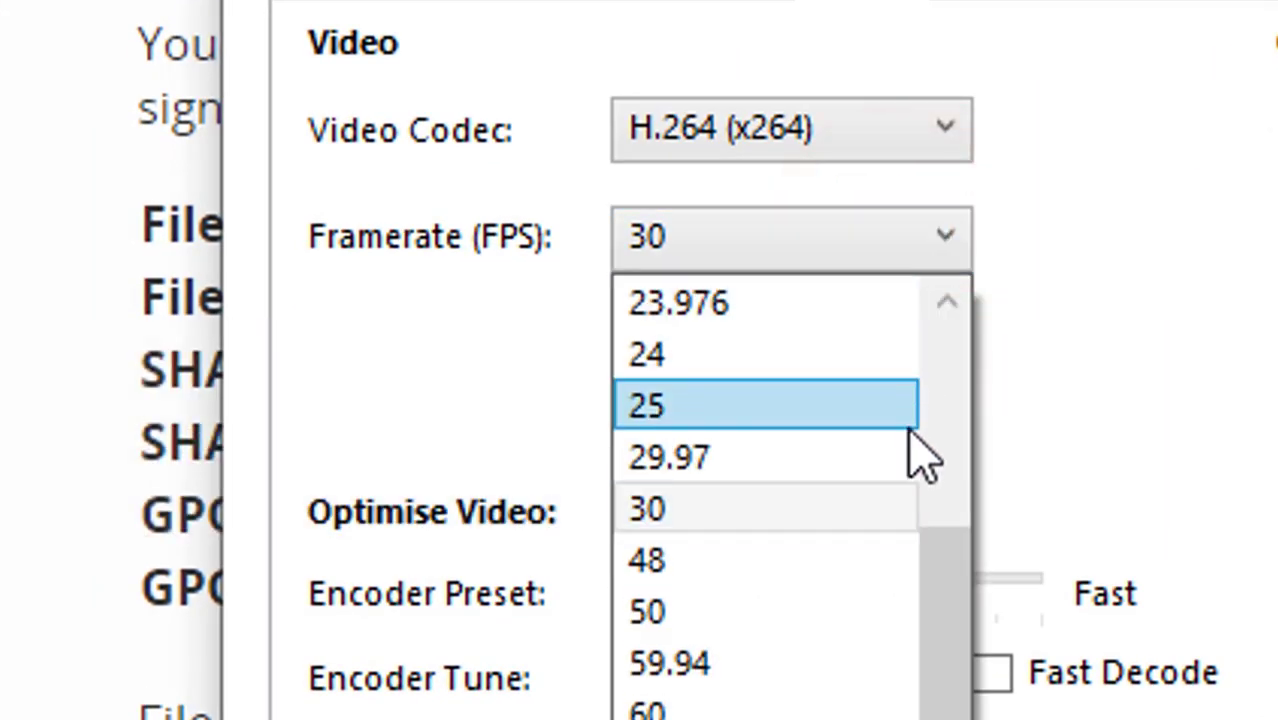
{"action": "scroll", "coordinate": [840, 520], "scroll_direction": "up", "scroll_amount": 2}
{"action": "left_click", "coordinate": [797, 312]}
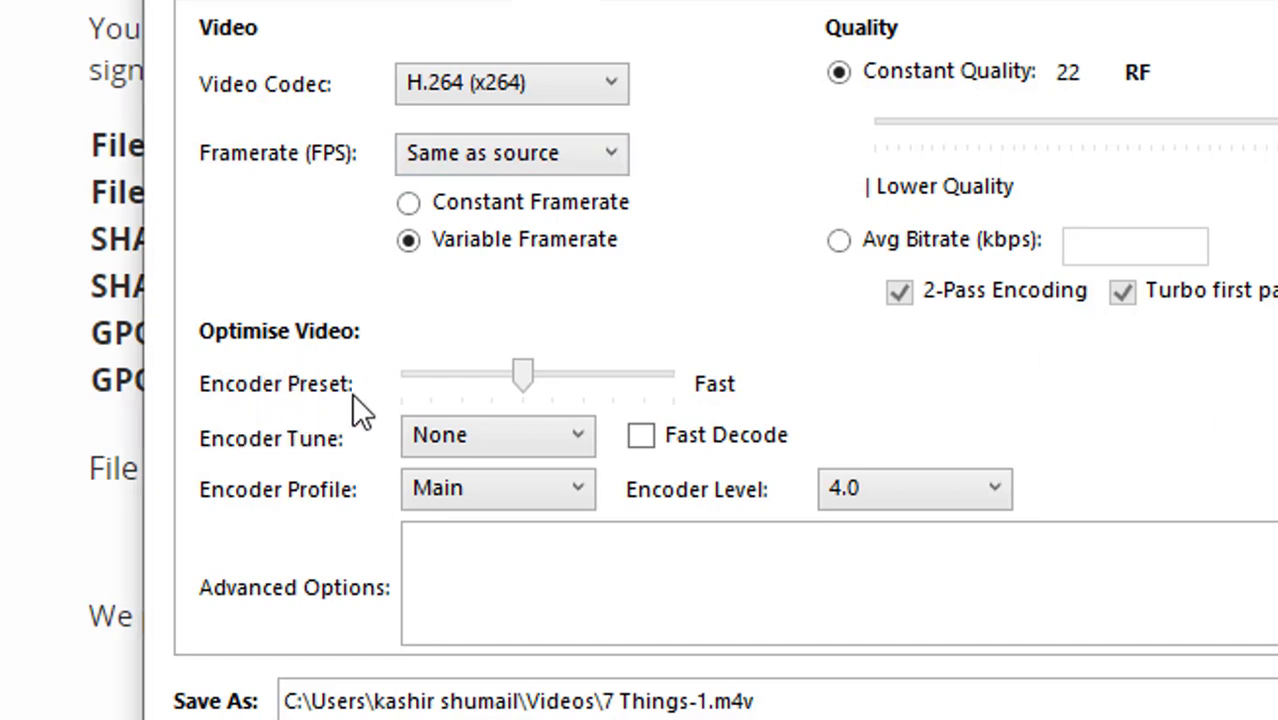
{"action": "left_click", "coordinate": [567, 490]}
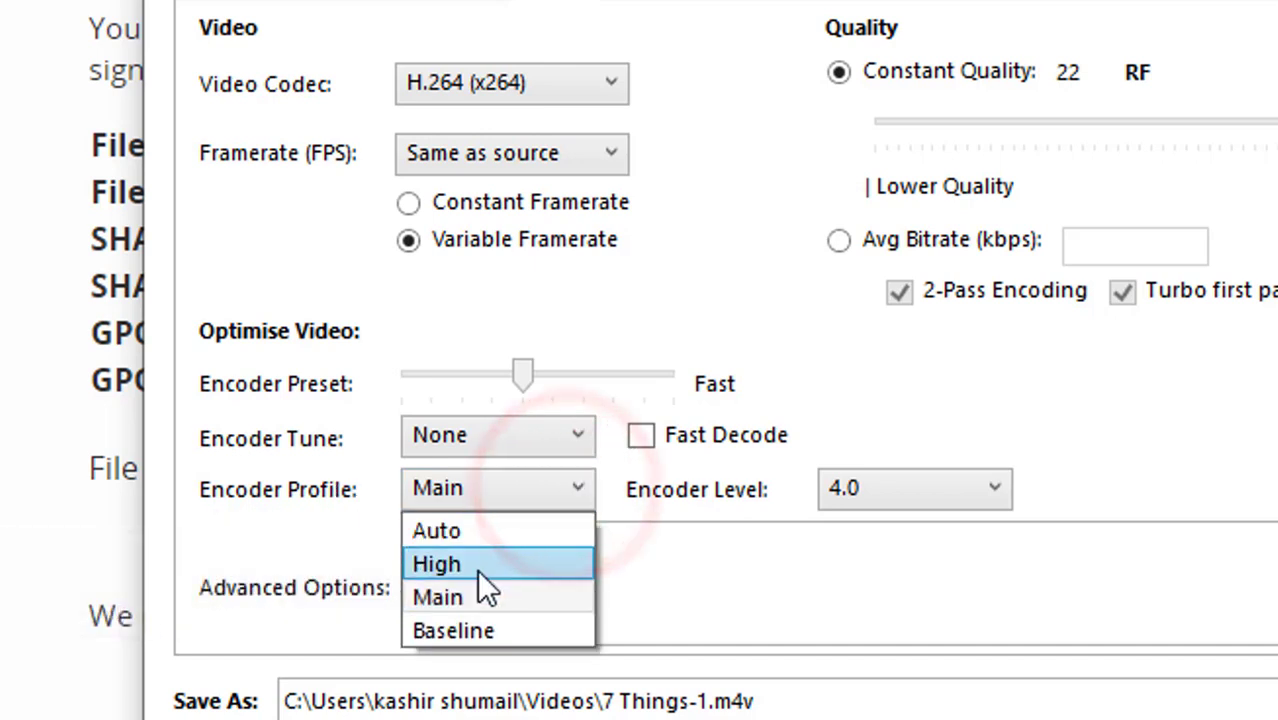
{"action": "left_click", "coordinate": [478, 566]}
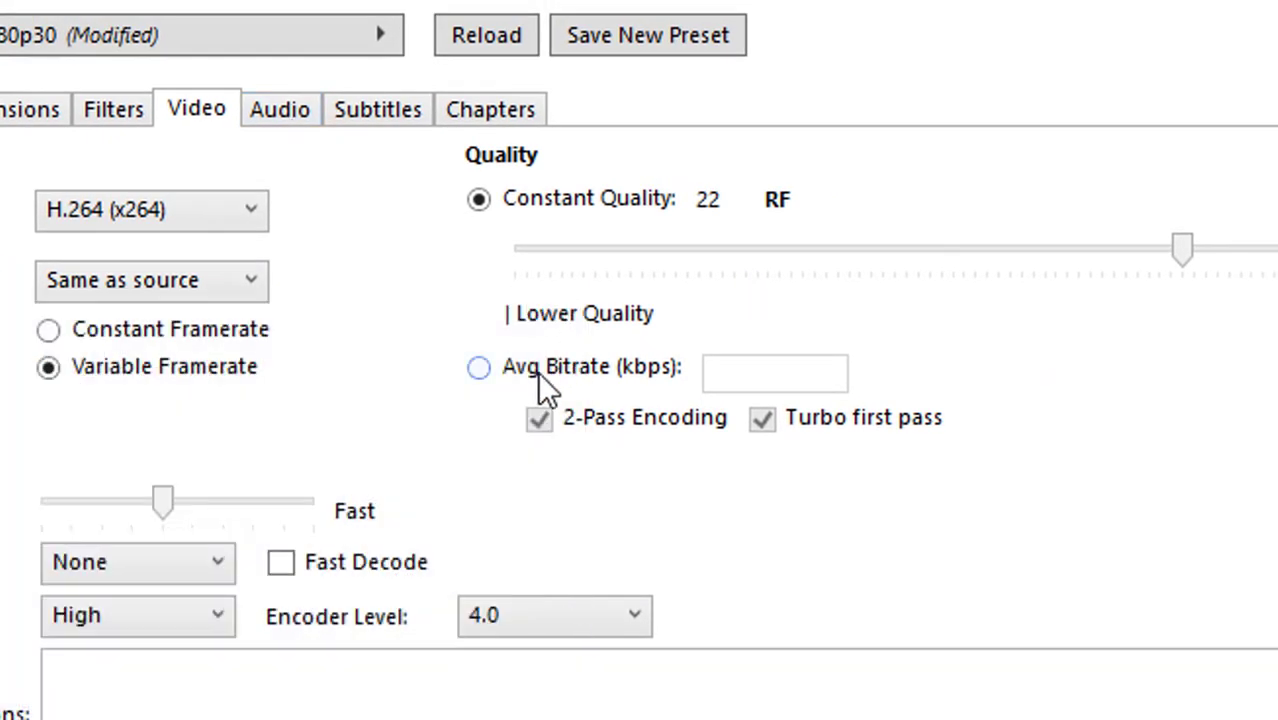
Step: Use a 5000 kbps average bitrate with 2-pass encoding and turbo first pass
{"action": "left_click", "coordinate": [470, 370]}
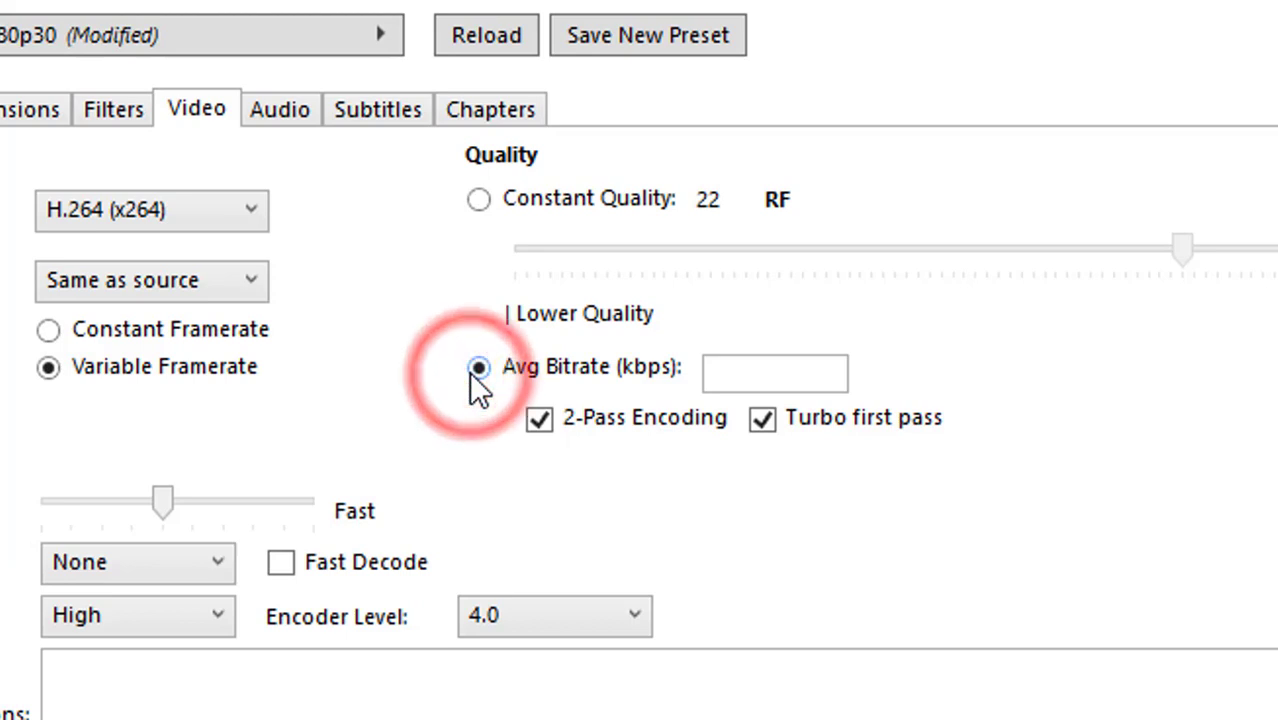
{"action": "left_click", "coordinate": [758, 369]}
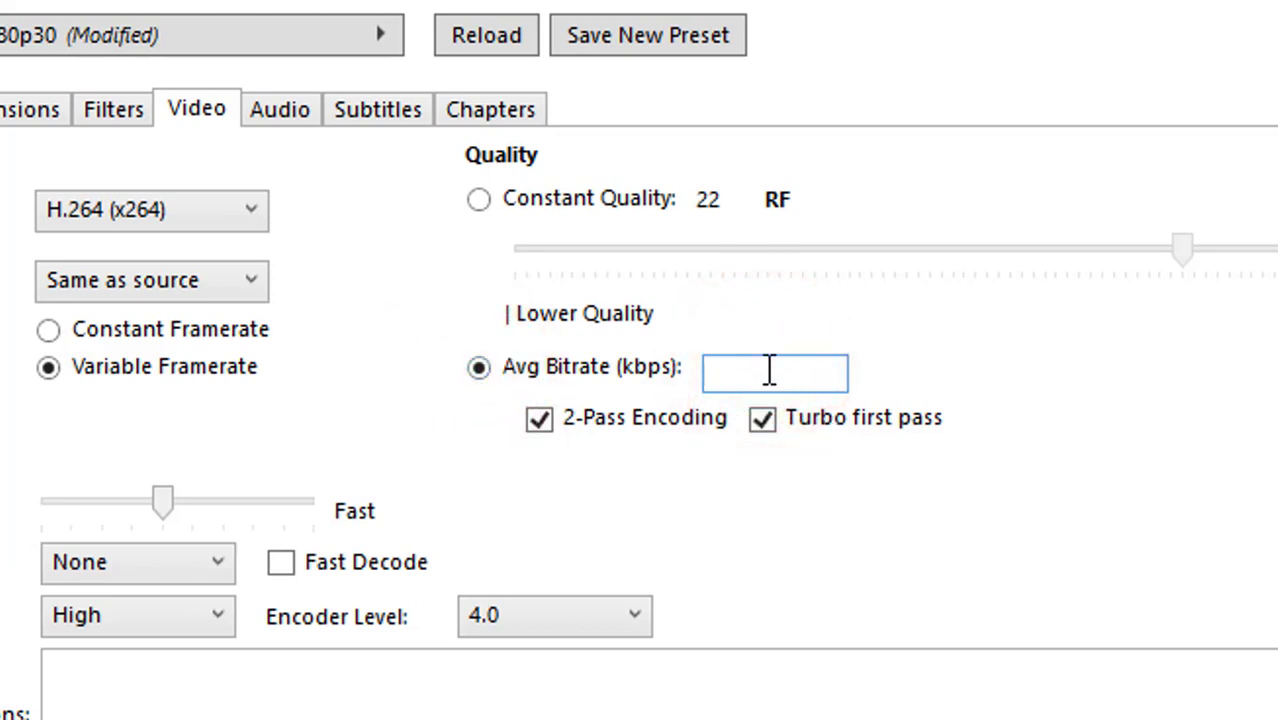
{"action": "type", "text": "5000"}
{"action": "double_click", "coordinate": [535, 424]}
{"action": "left_click", "coordinate": [535, 422]}
{"action": "left_click", "coordinate": [535, 424]}
{"action": "left_click", "coordinate": [757, 430]}
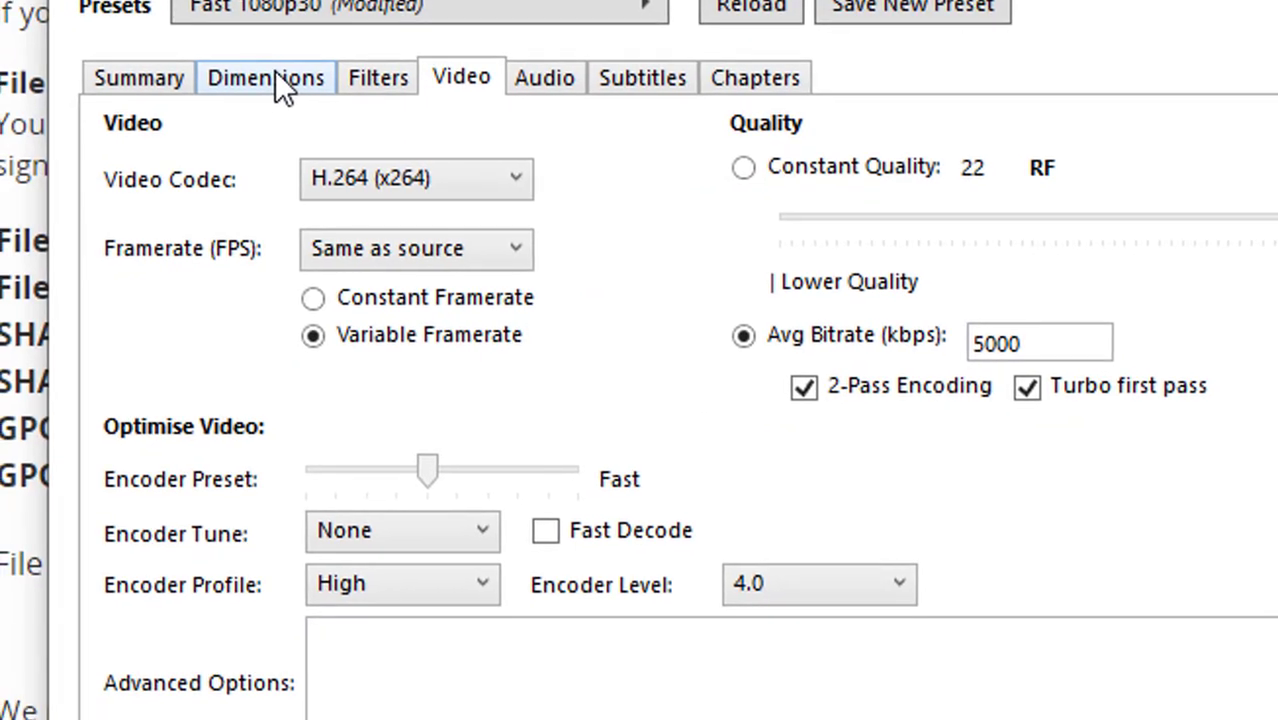
Step: Set Anamorphic to None and Modulus to 16 in the Dimensions settings
{"action": "left_click", "coordinate": [277, 76]}
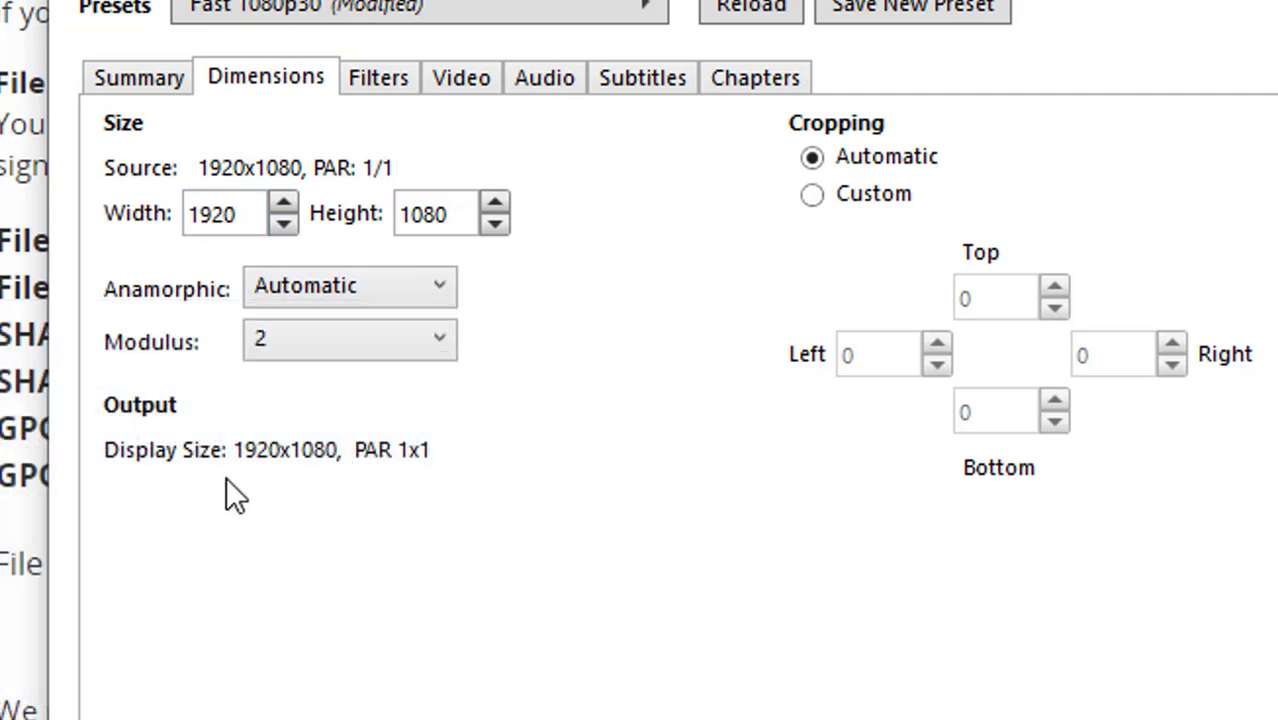
{"action": "left_click", "coordinate": [410, 293]}
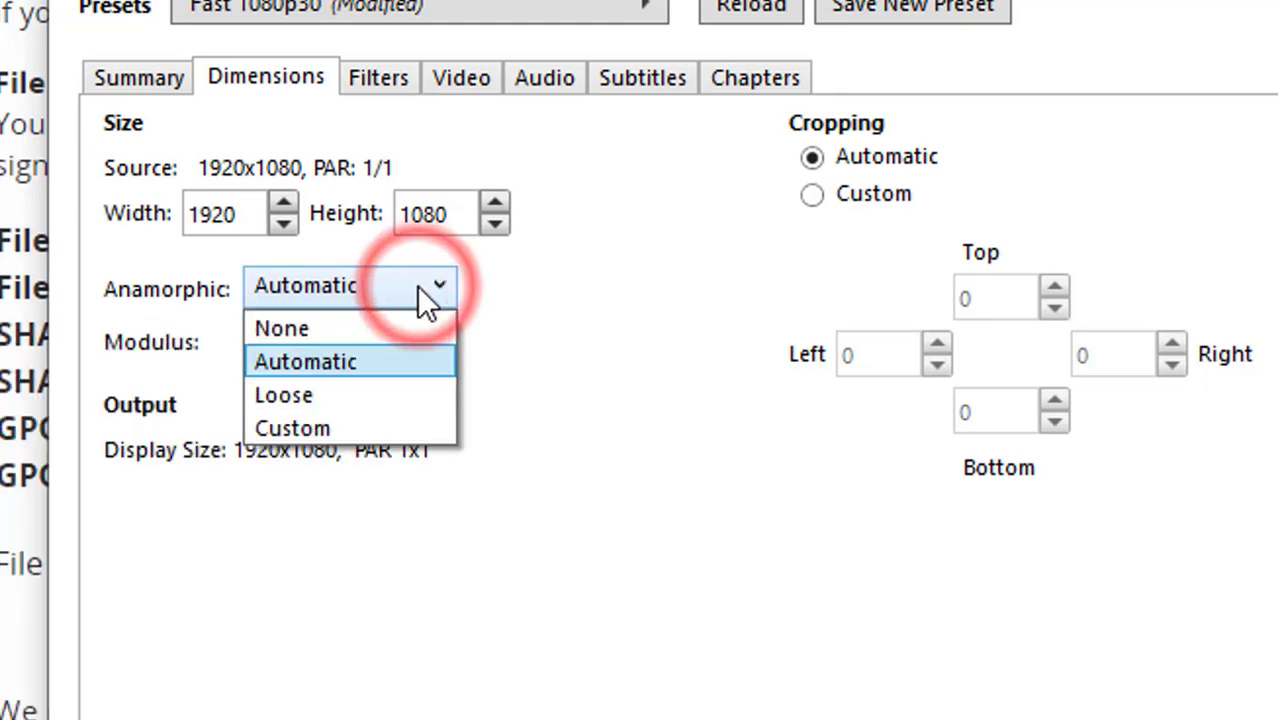
{"action": "left_click", "coordinate": [318, 328]}
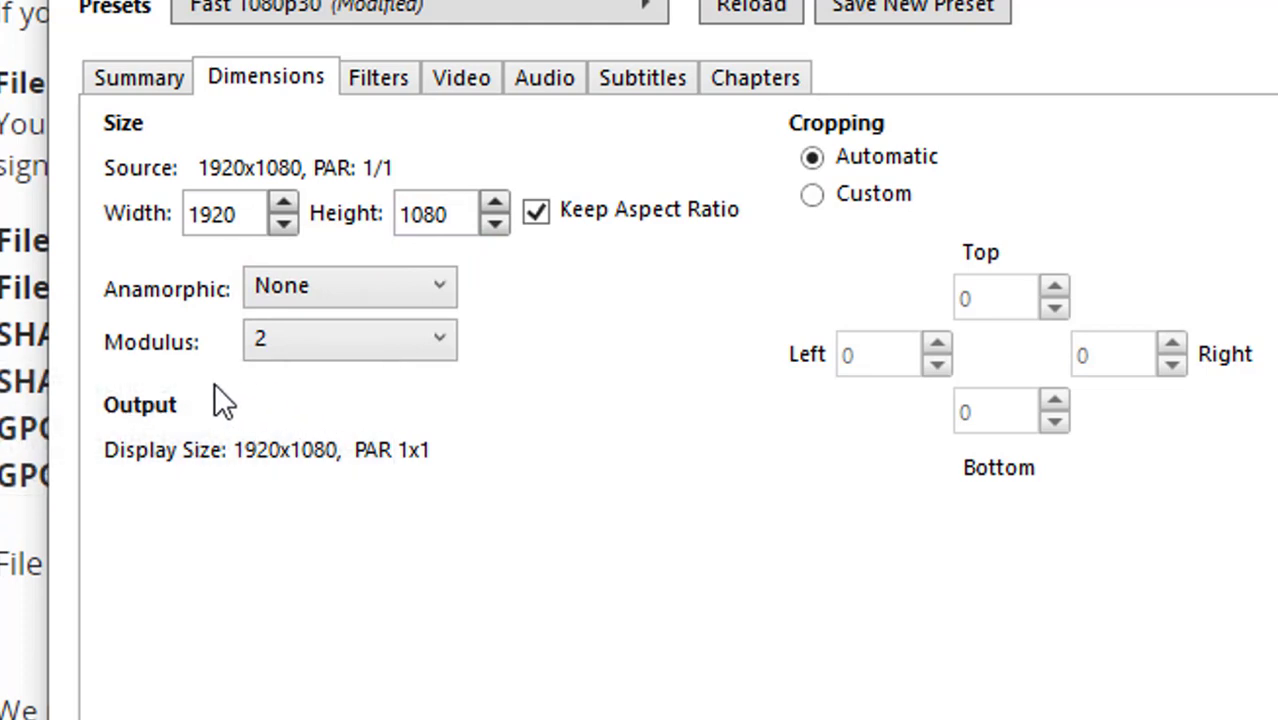
{"action": "left_click", "coordinate": [316, 340]}
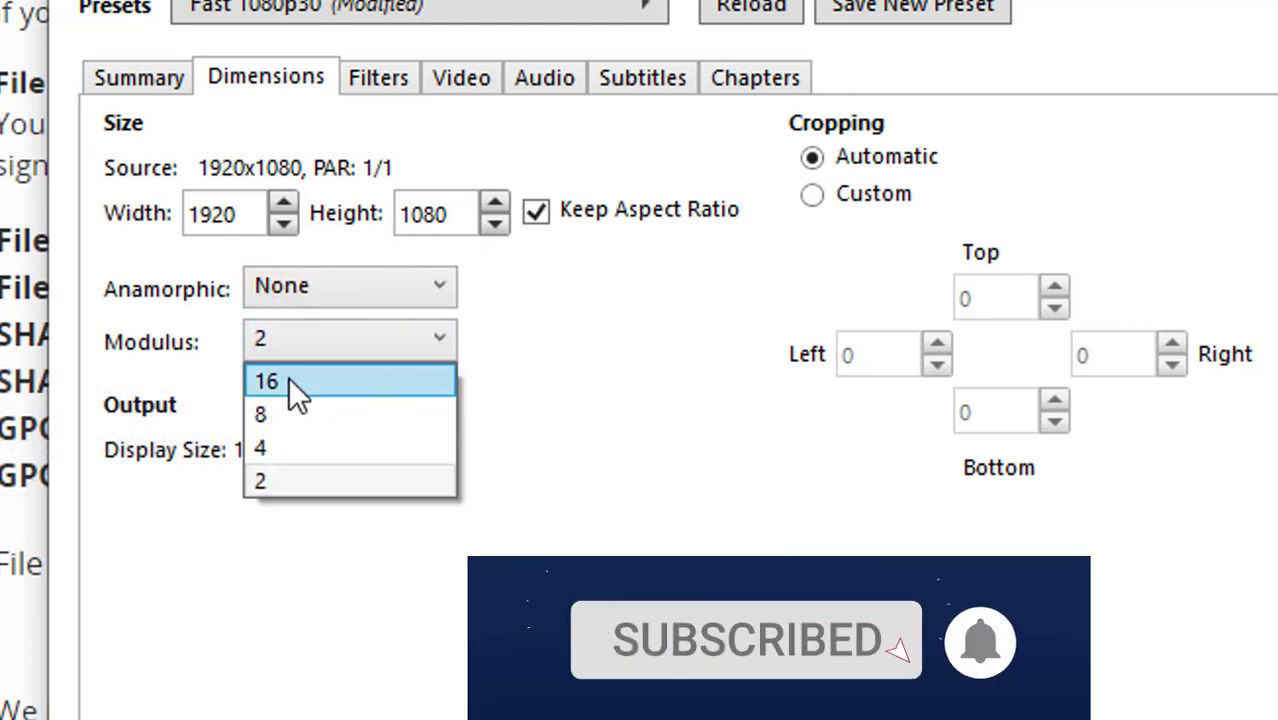
{"action": "left_click", "coordinate": [288, 380]}
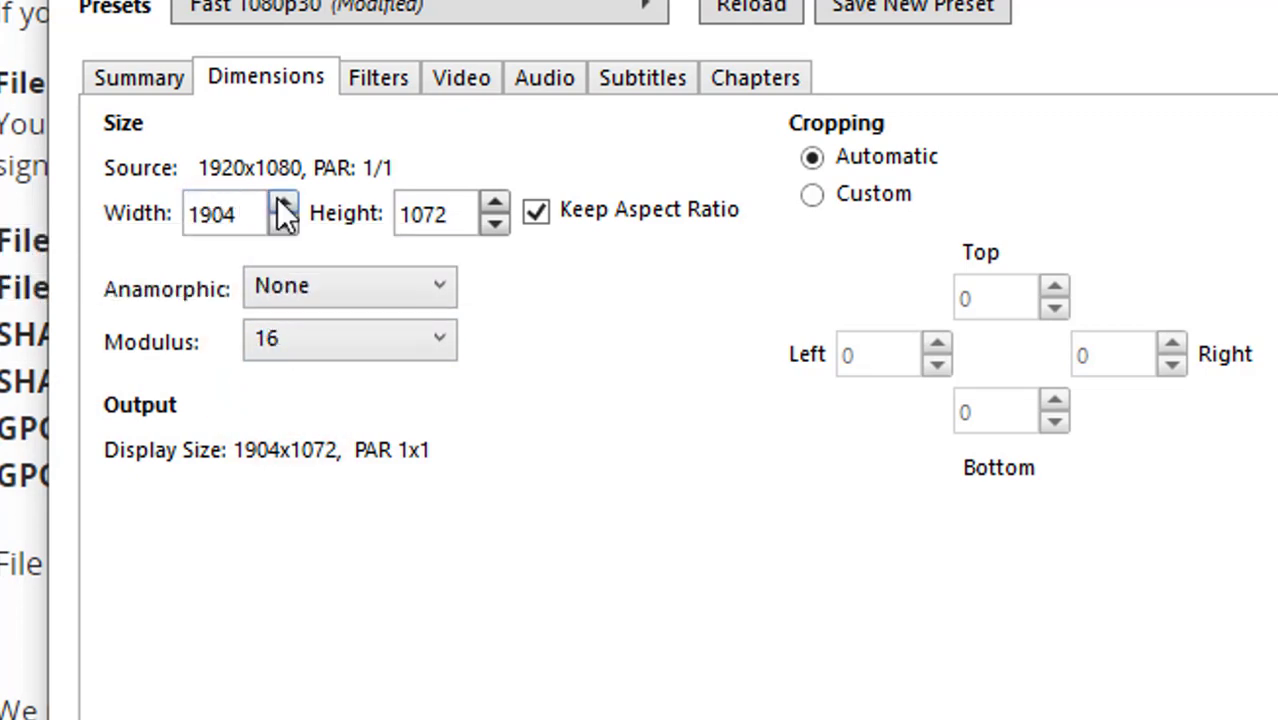
Step: Step the output width down until the size reads 1280x720
{"action": "left_click", "coordinate": [286, 218]}
{"action": "left_click", "coordinate": [286, 218]}
{"action": "double_click", "coordinate": [287, 219]}
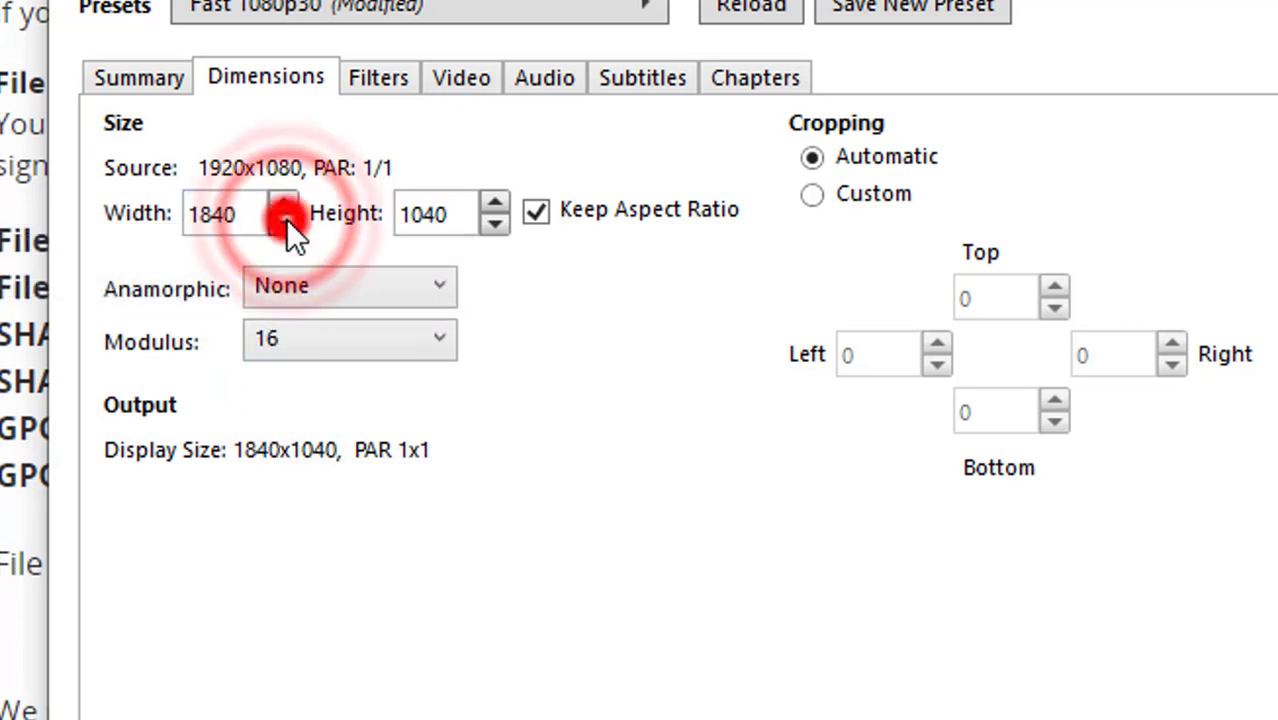
{"action": "double_click", "coordinate": [286, 220]}
{"action": "triple_click", "coordinate": [287, 220]}
{"action": "double_click", "coordinate": [287, 220]}
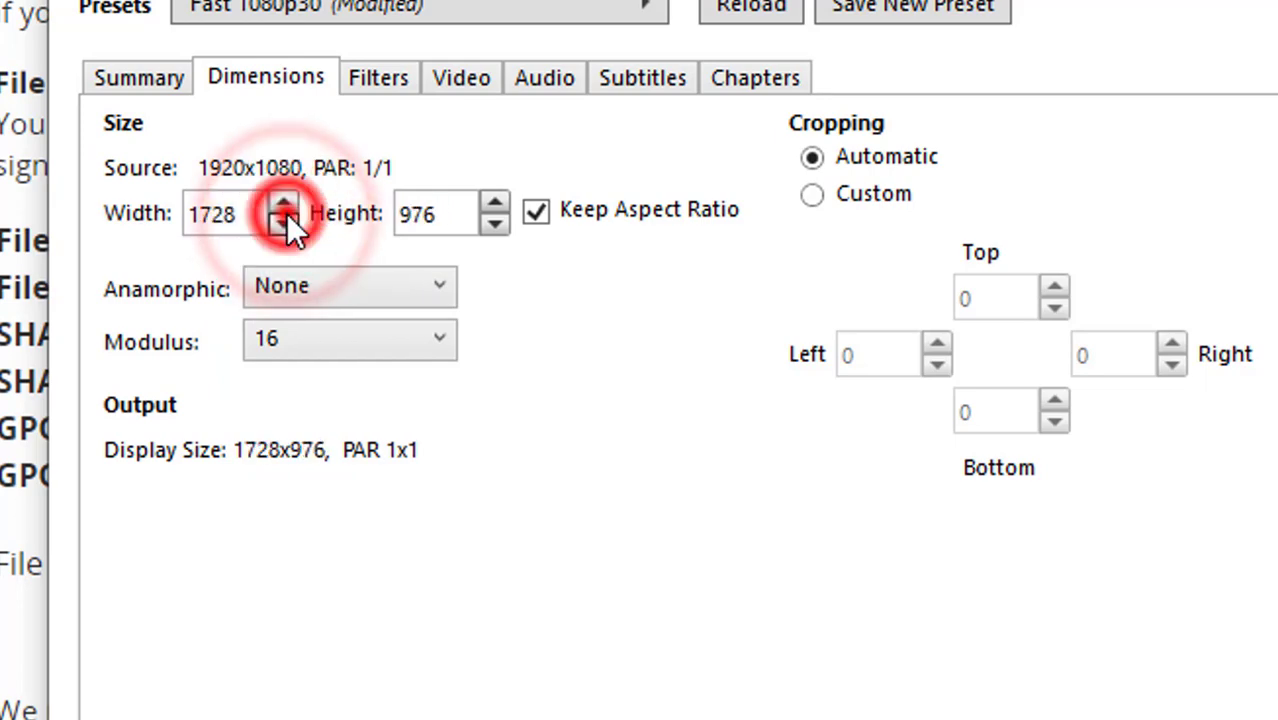
{"action": "double_click", "coordinate": [287, 220]}
{"action": "double_click", "coordinate": [287, 220]}
{"action": "double_click", "coordinate": [287, 220]}
{"action": "triple_click", "coordinate": [287, 220]}
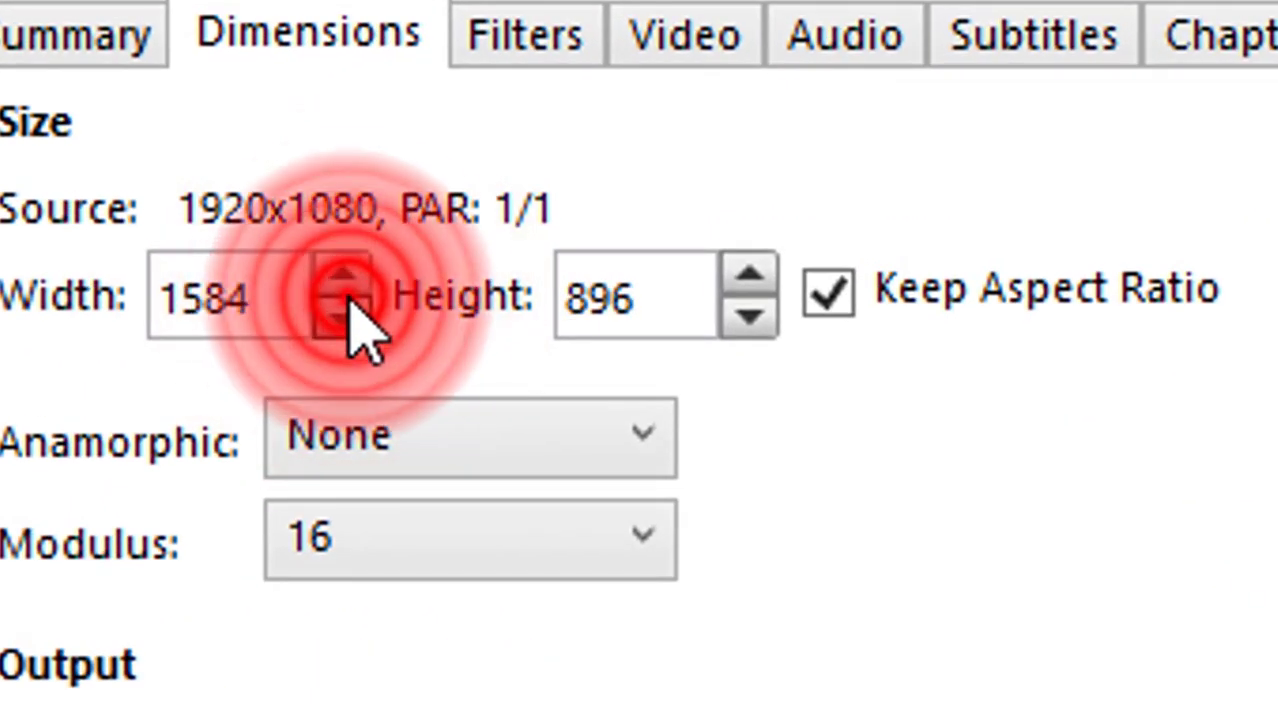
{"action": "double_click", "coordinate": [350, 305]}
{"action": "triple_click", "coordinate": [350, 305]}
{"action": "left_click", "coordinate": [349, 315]}
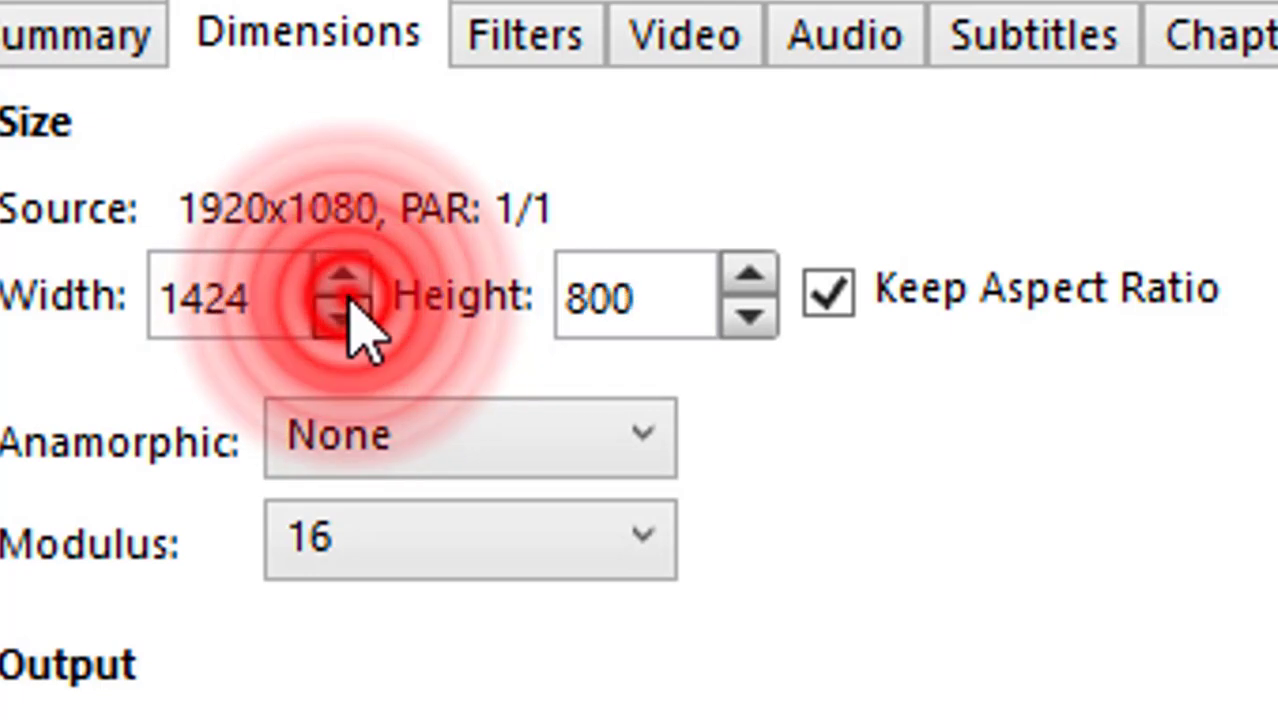
{"action": "left_click", "coordinate": [349, 315]}
{"action": "left_click", "coordinate": [349, 315]}
{"action": "left_click", "coordinate": [349, 315]}
{"action": "left_click", "coordinate": [348, 312]}
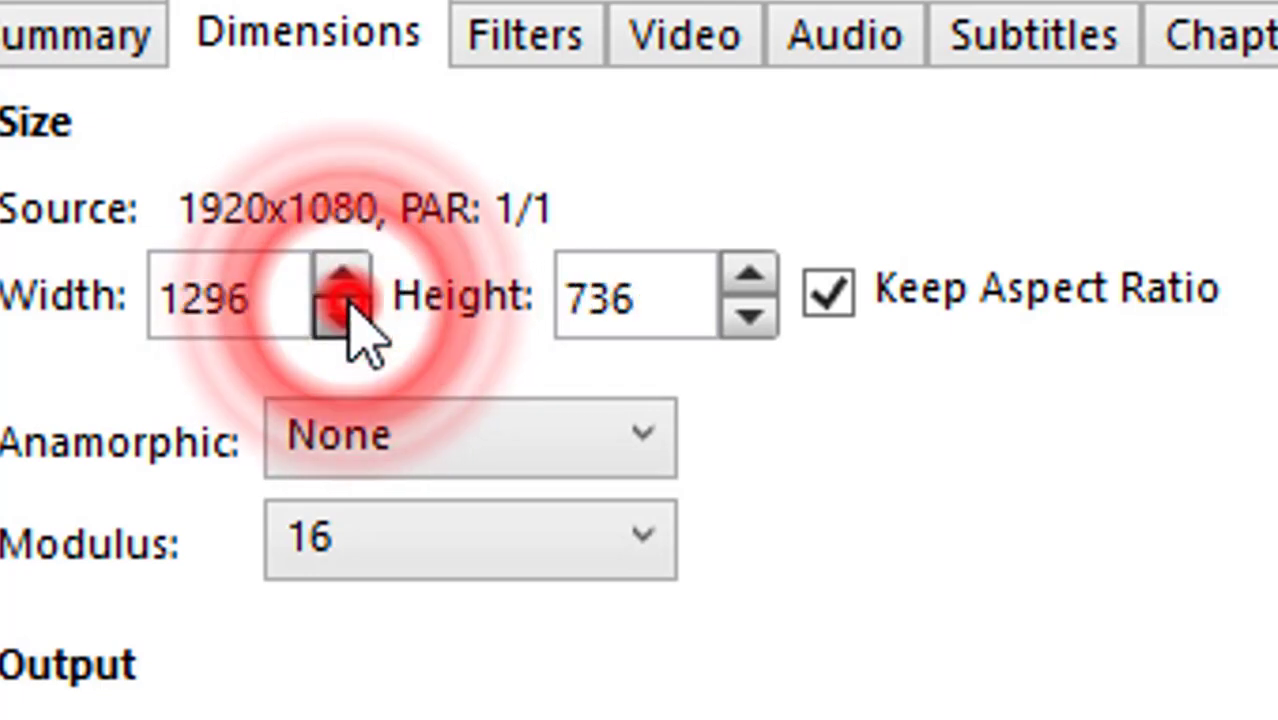
{"action": "left_click", "coordinate": [348, 312]}
{"action": "left_click", "coordinate": [348, 312]}
{"action": "left_click", "coordinate": [343, 282]}
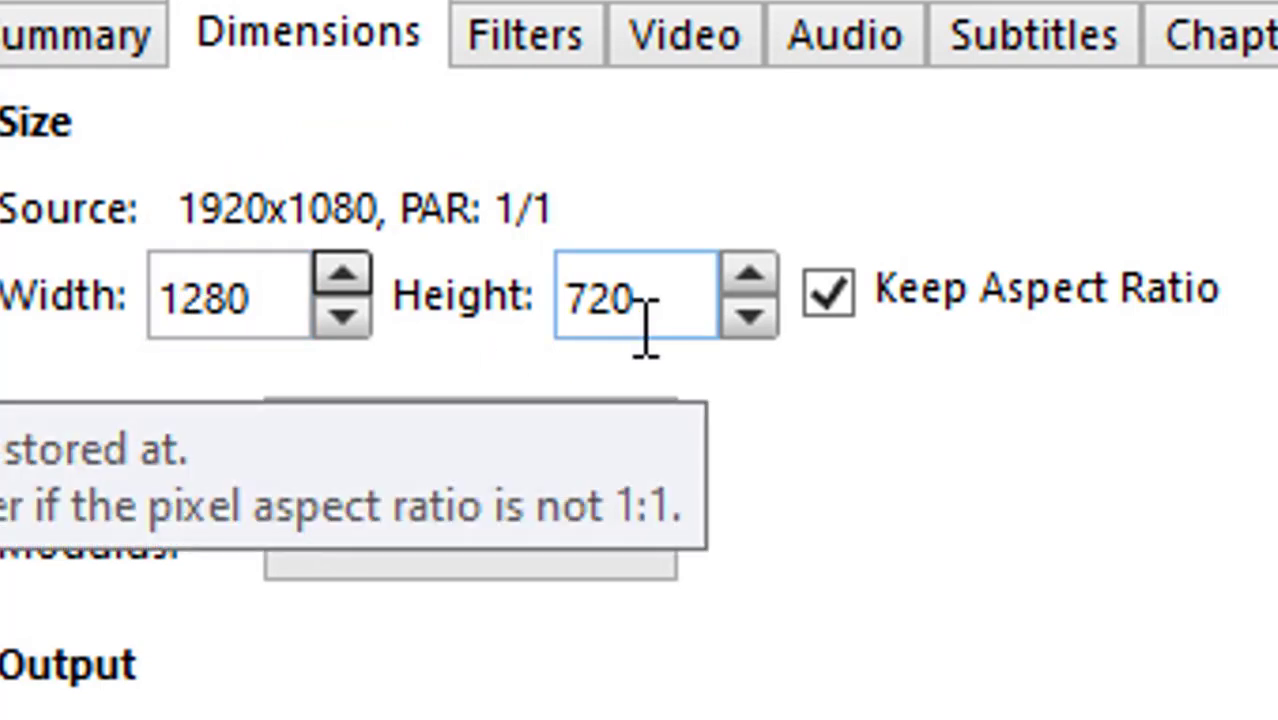
Step: Confirm the 720 height and leave Keep Aspect Ratio checked
{"action": "double_click", "coordinate": [708, 300]}
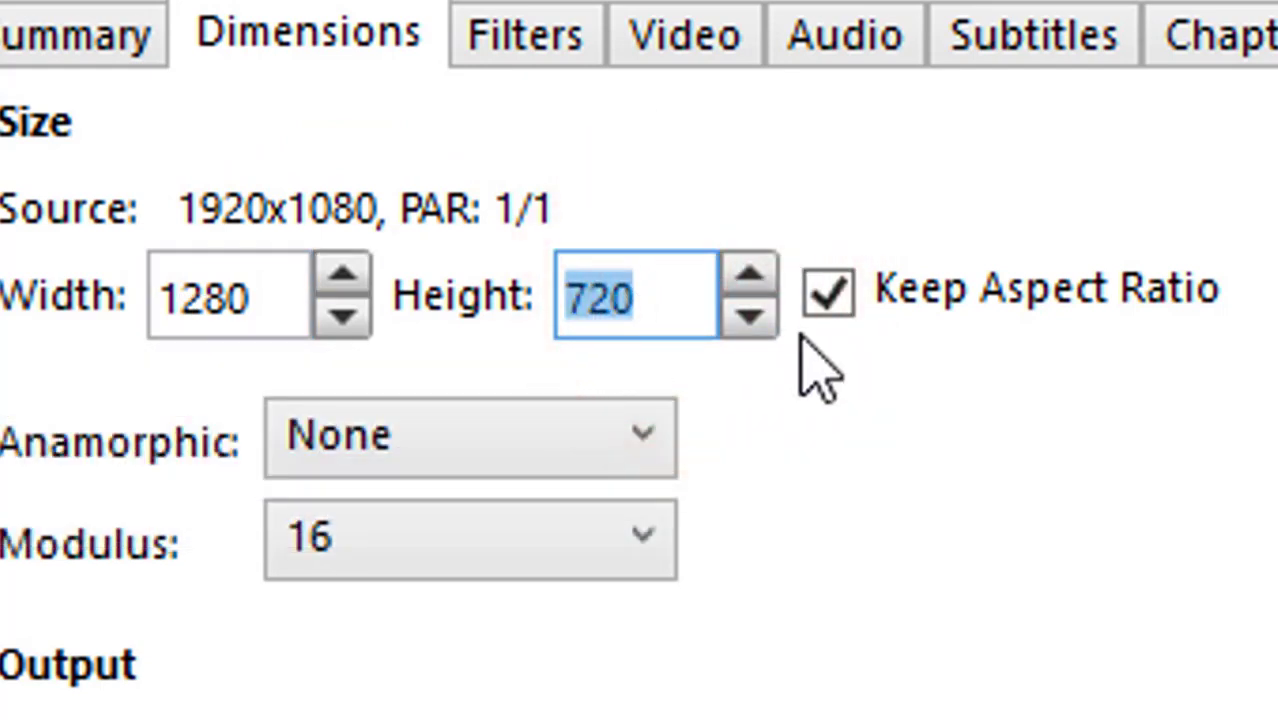
{"action": "left_click", "coordinate": [828, 305]}
{"action": "left_click", "coordinate": [830, 305]}
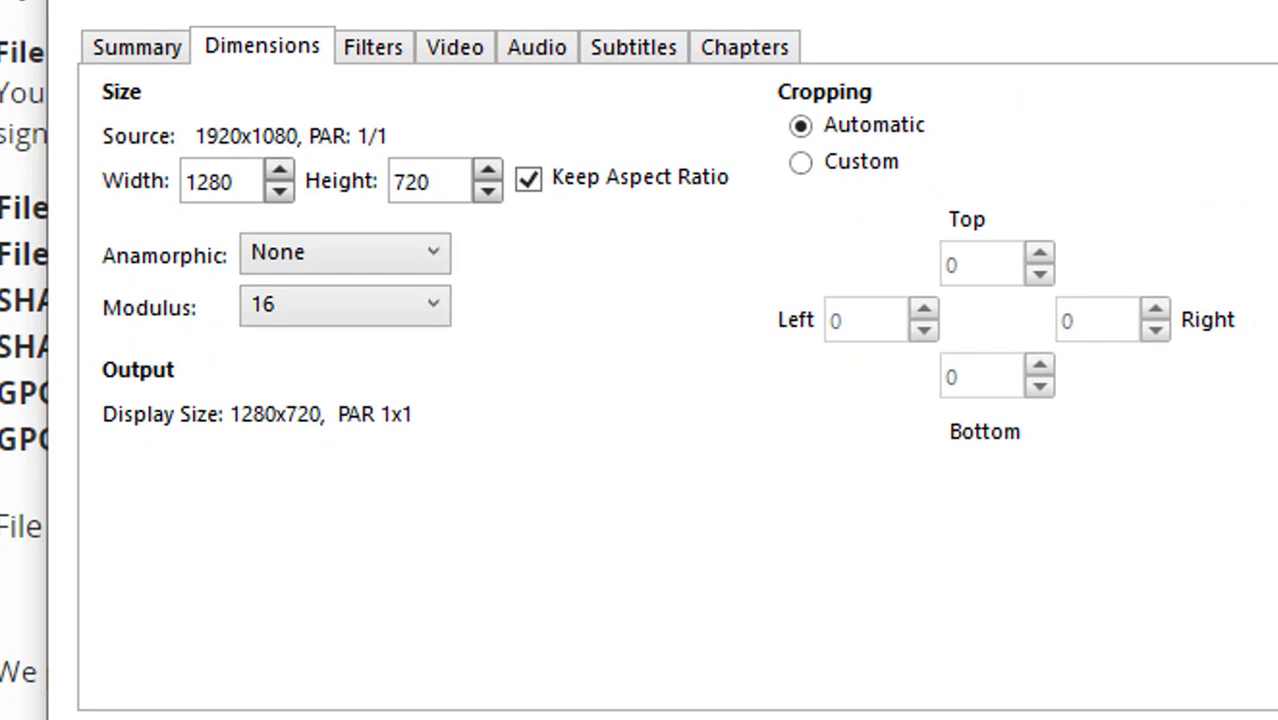
{"action": "mouse_move", "coordinate": [1175, 719]}
Step: Set the English track to AAC (avcodec), samplerate 48, Stereo mixdown and 320 kbps bitrate
{"action": "left_click", "coordinate": [544, 51]}
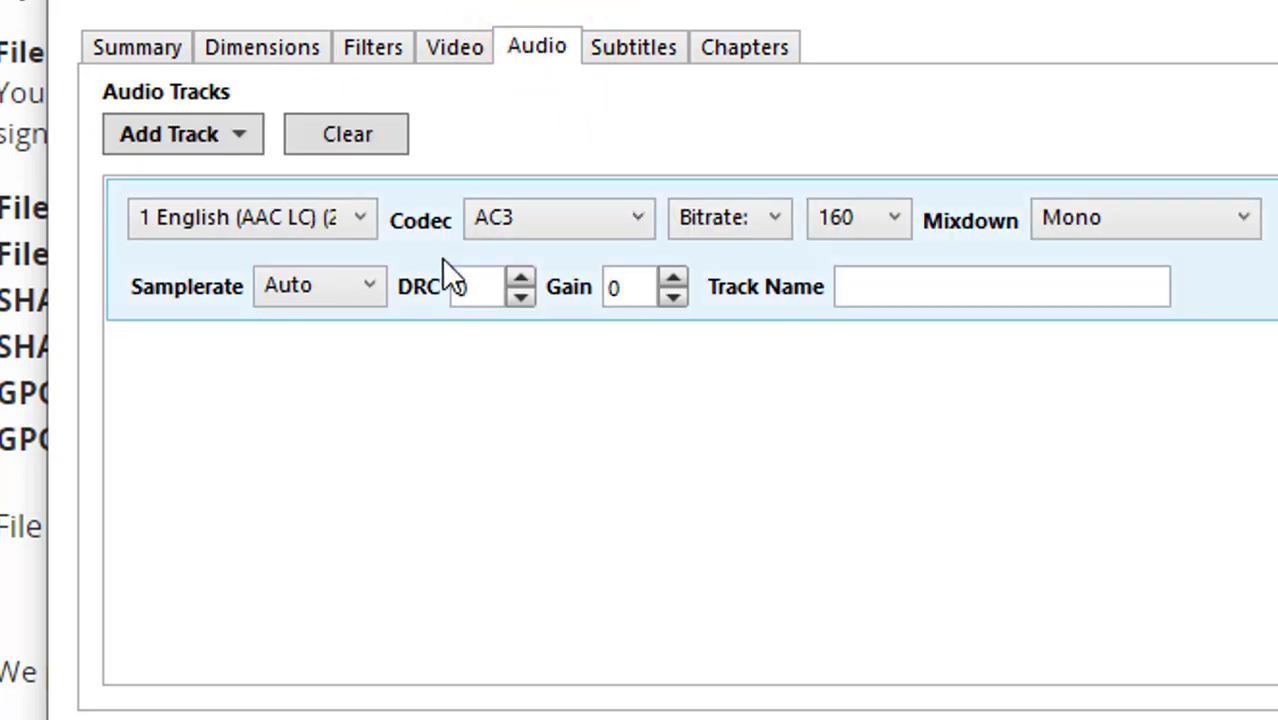
{"action": "left_click", "coordinate": [629, 219]}
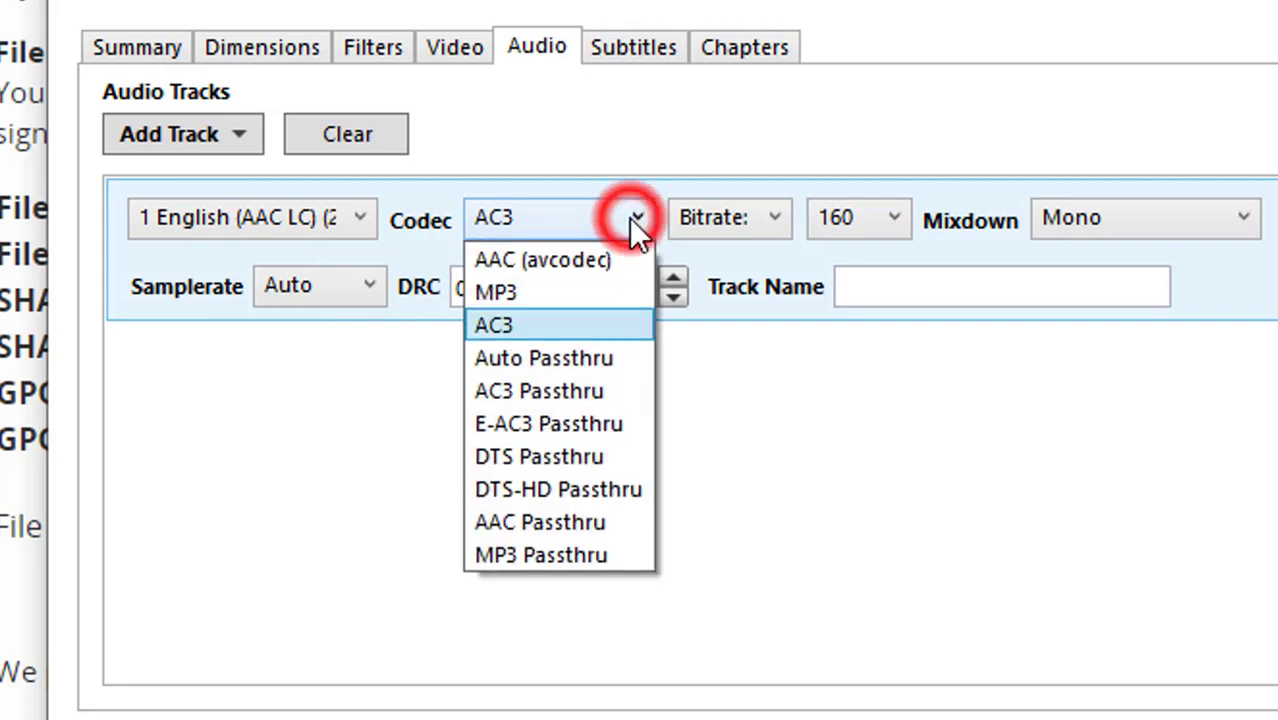
{"action": "left_click", "coordinate": [567, 263]}
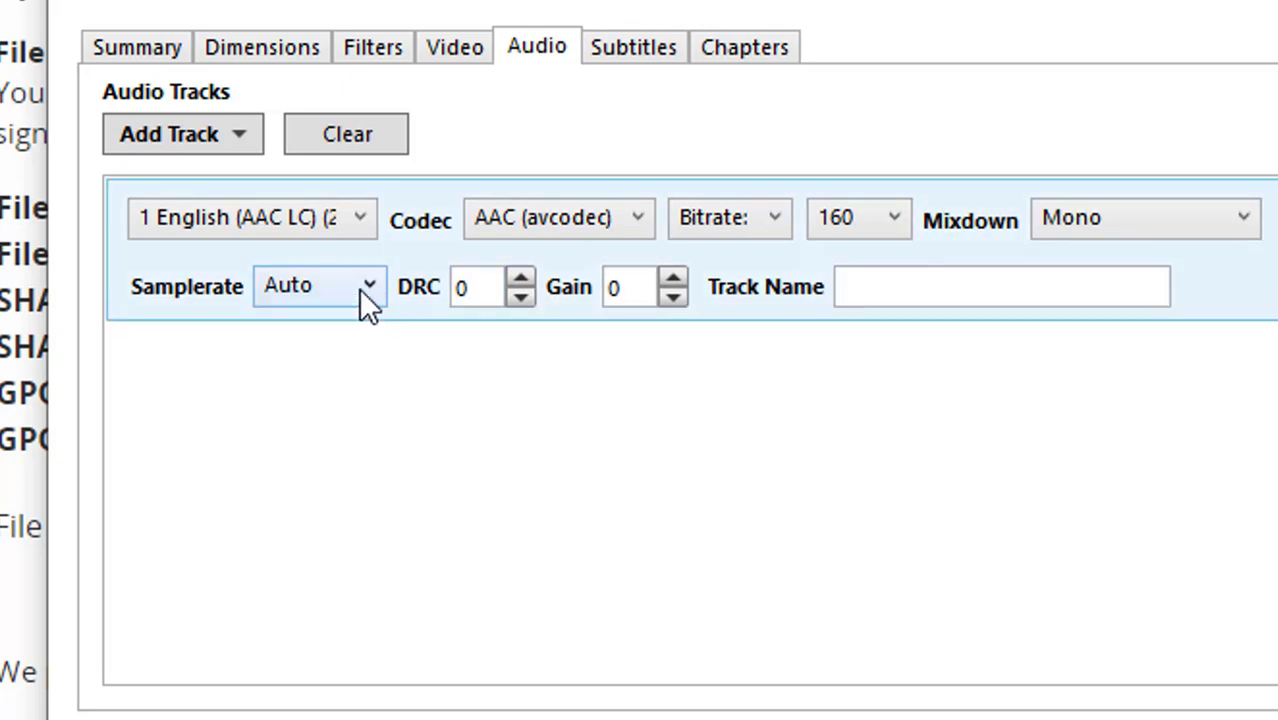
{"action": "left_click", "coordinate": [376, 282]}
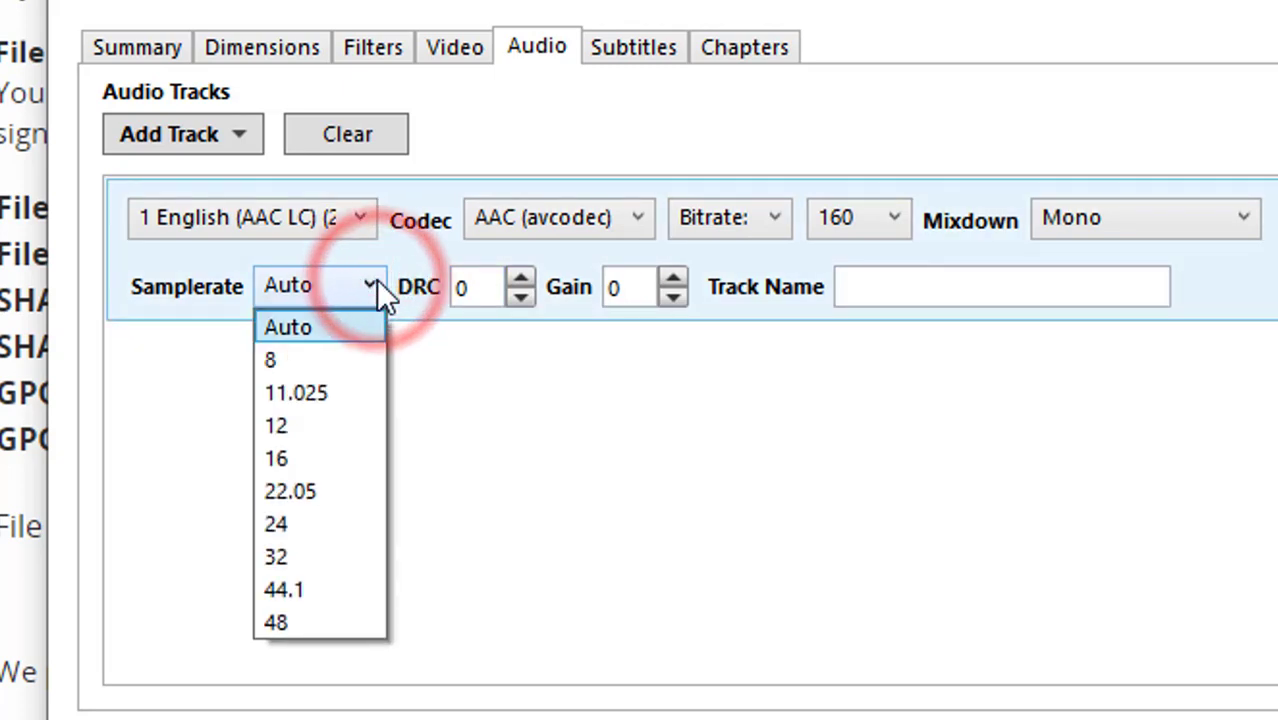
{"action": "left_click", "coordinate": [306, 610]}
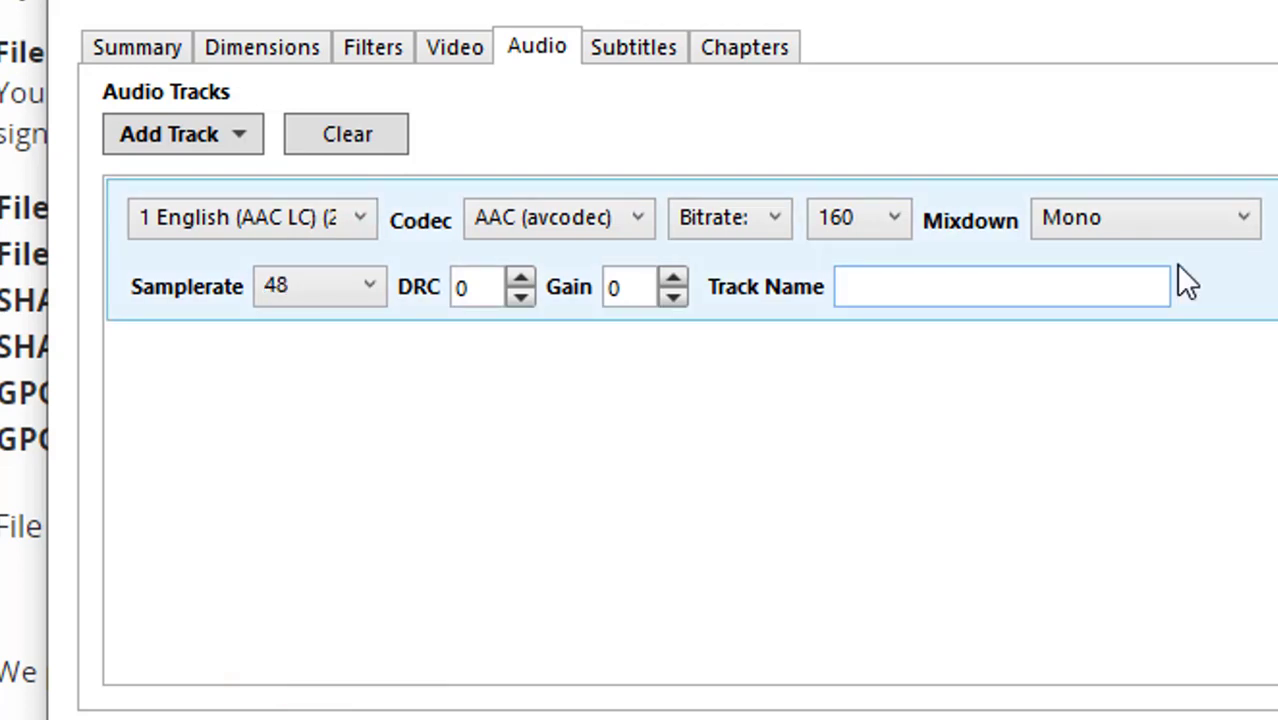
{"action": "left_click", "coordinate": [1247, 220]}
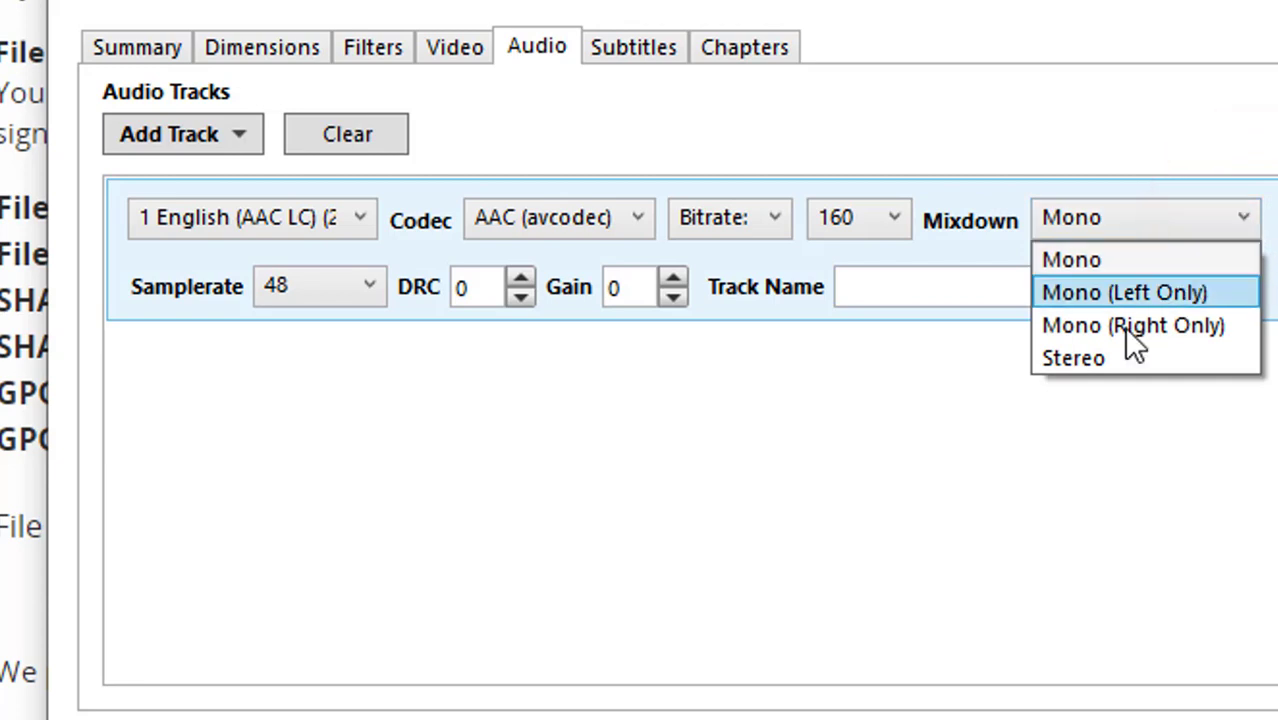
{"action": "left_click", "coordinate": [1097, 356]}
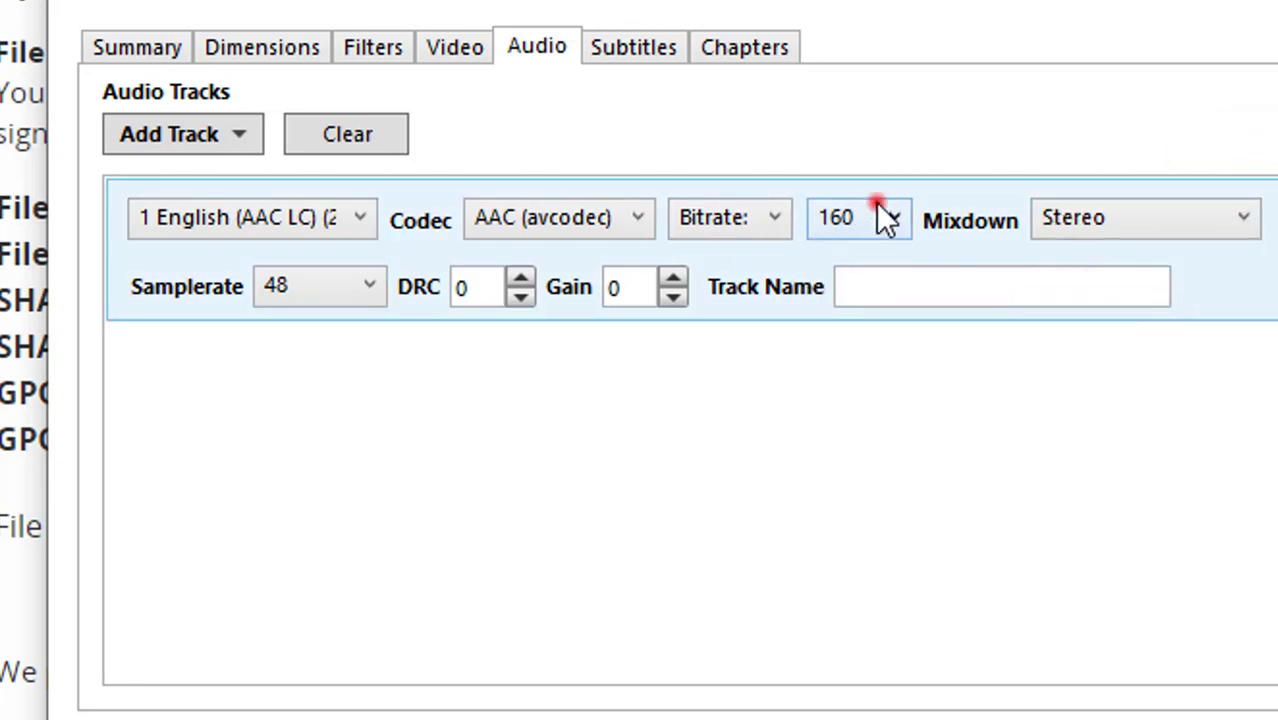
{"action": "left_click", "coordinate": [878, 207]}
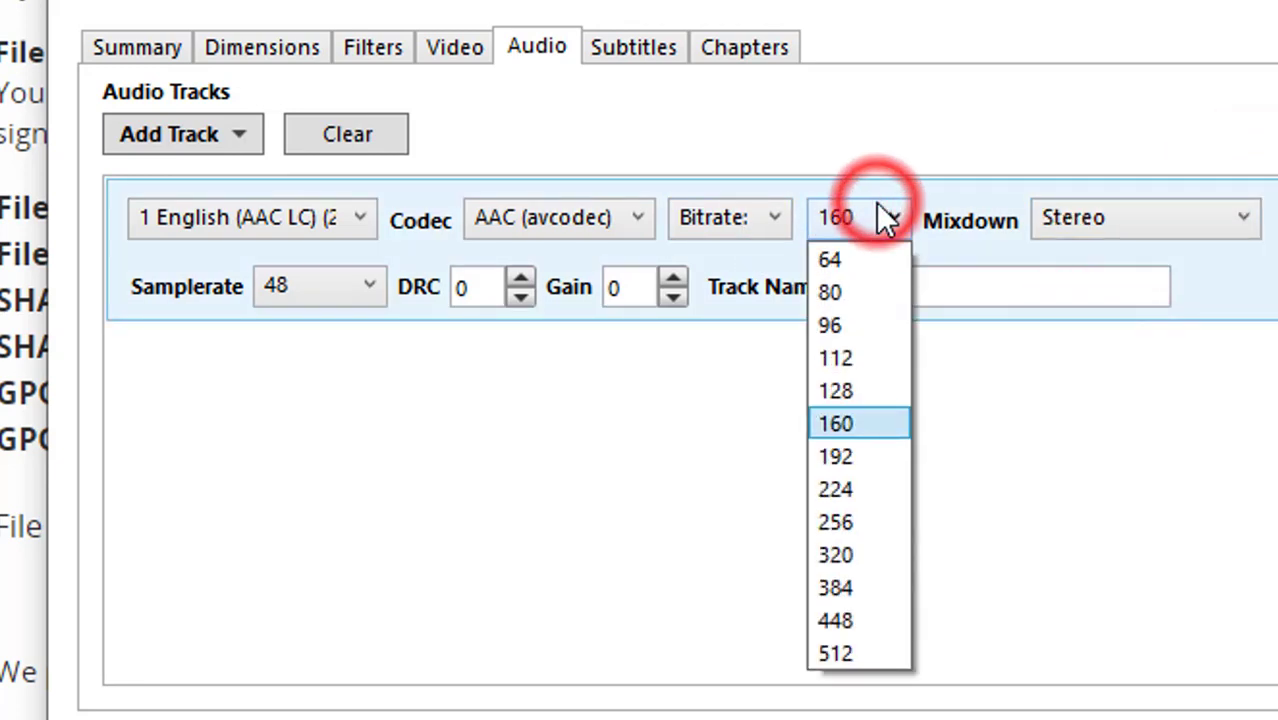
{"action": "left_click", "coordinate": [849, 554]}
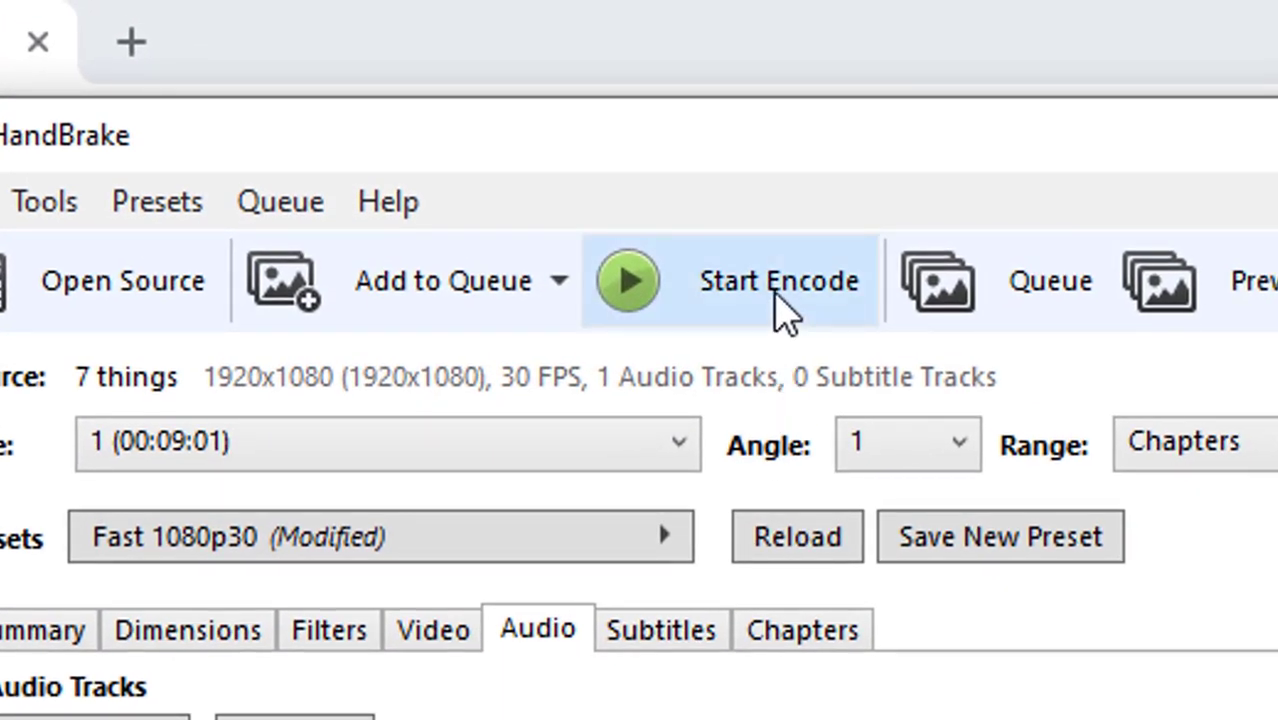
Step: Start encoding 7 Things-1.m4v and review the Activity Log during the encode
{"action": "left_click", "coordinate": [783, 306]}
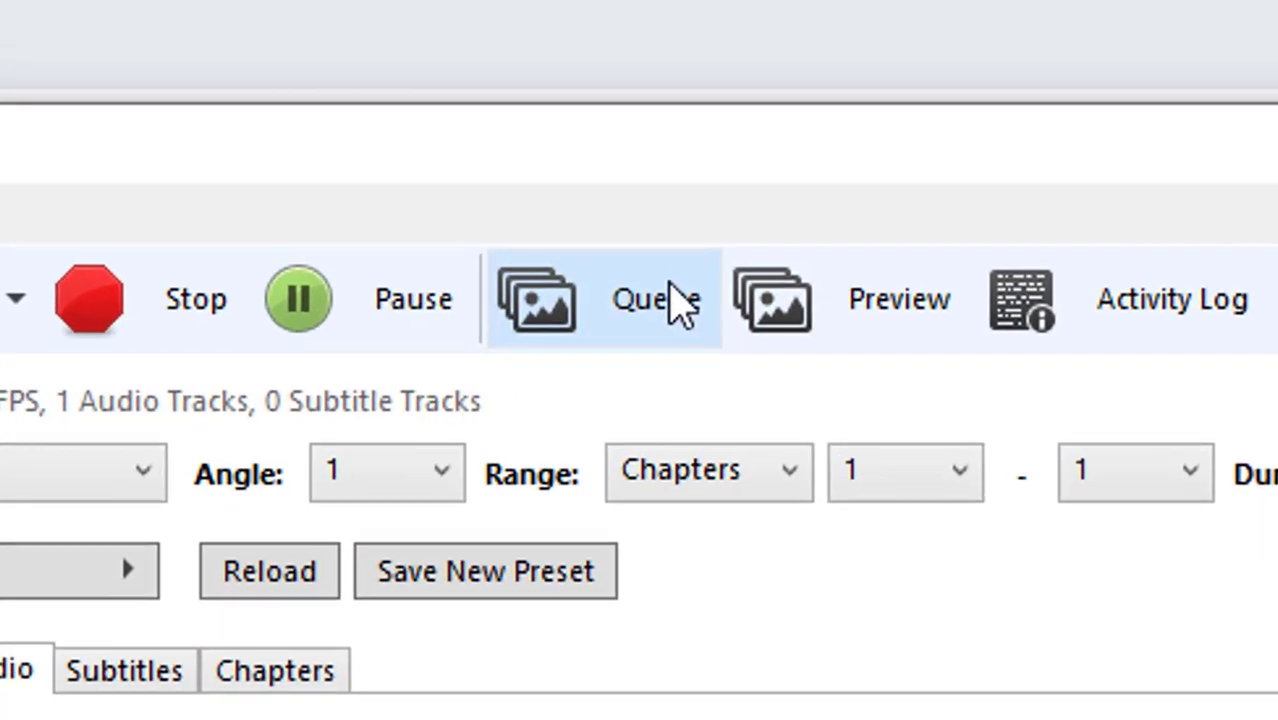
{"action": "left_click", "coordinate": [652, 105]}
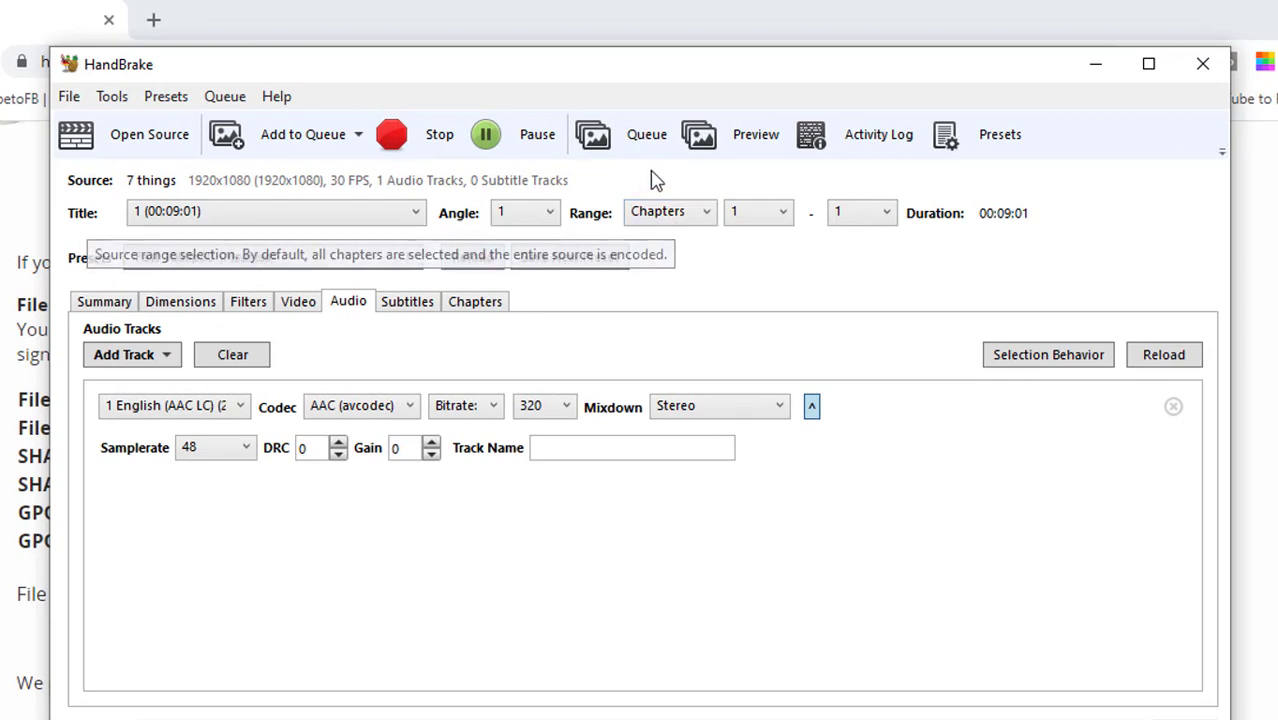
{"action": "left_click", "coordinate": [838, 138]}
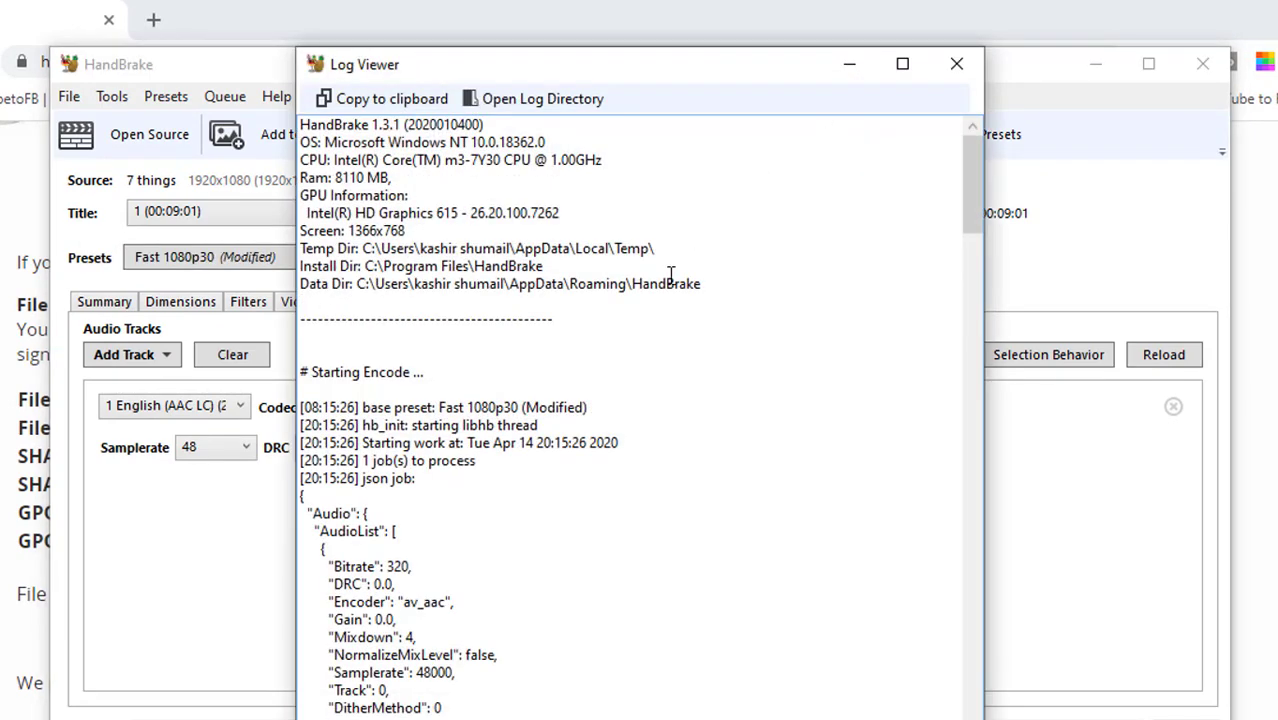
{"action": "left_click", "coordinate": [958, 66]}
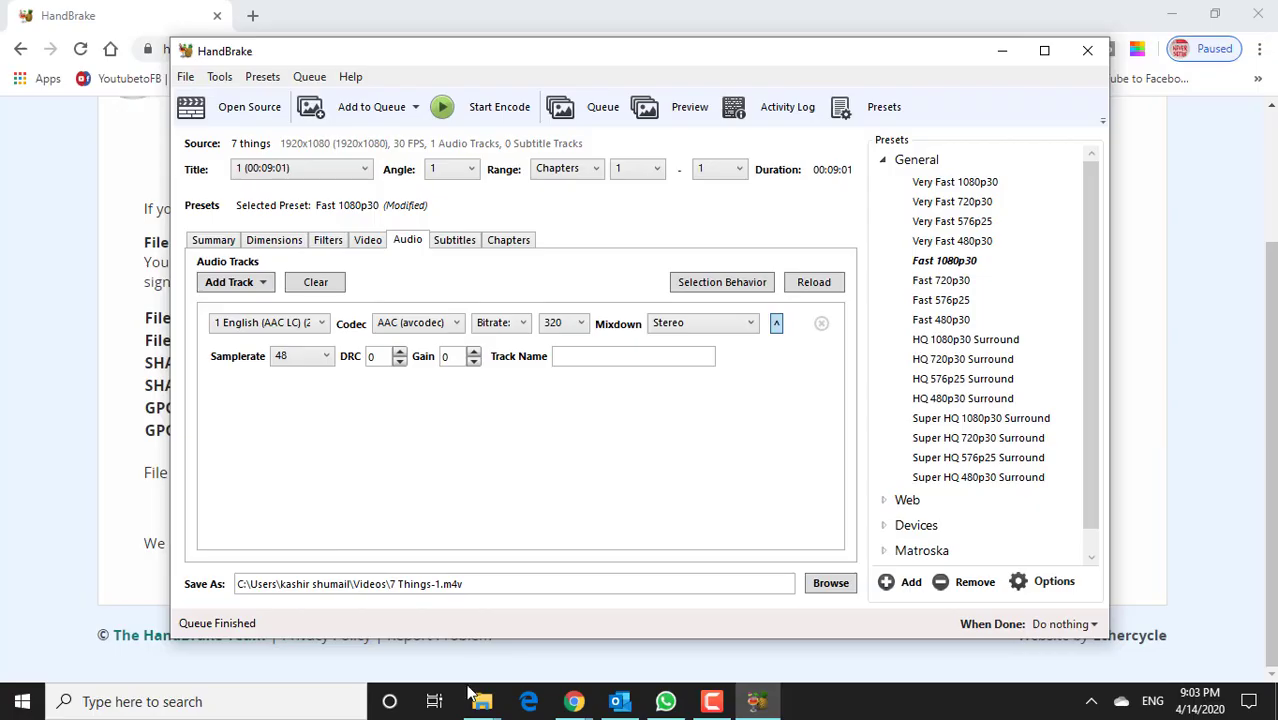
Step: Bring the folder window forward in File Explorer and go to the Videos folder
{"action": "left_click", "coordinate": [478, 698]}
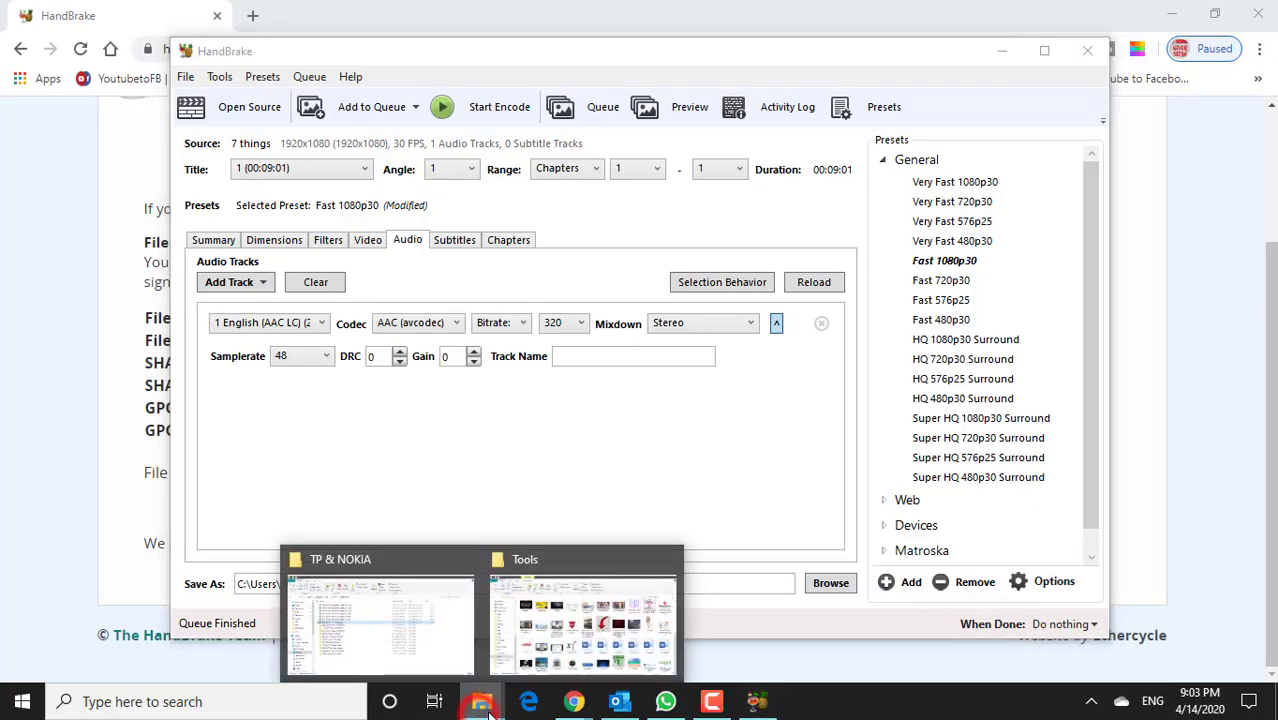
{"action": "left_click", "coordinate": [445, 657]}
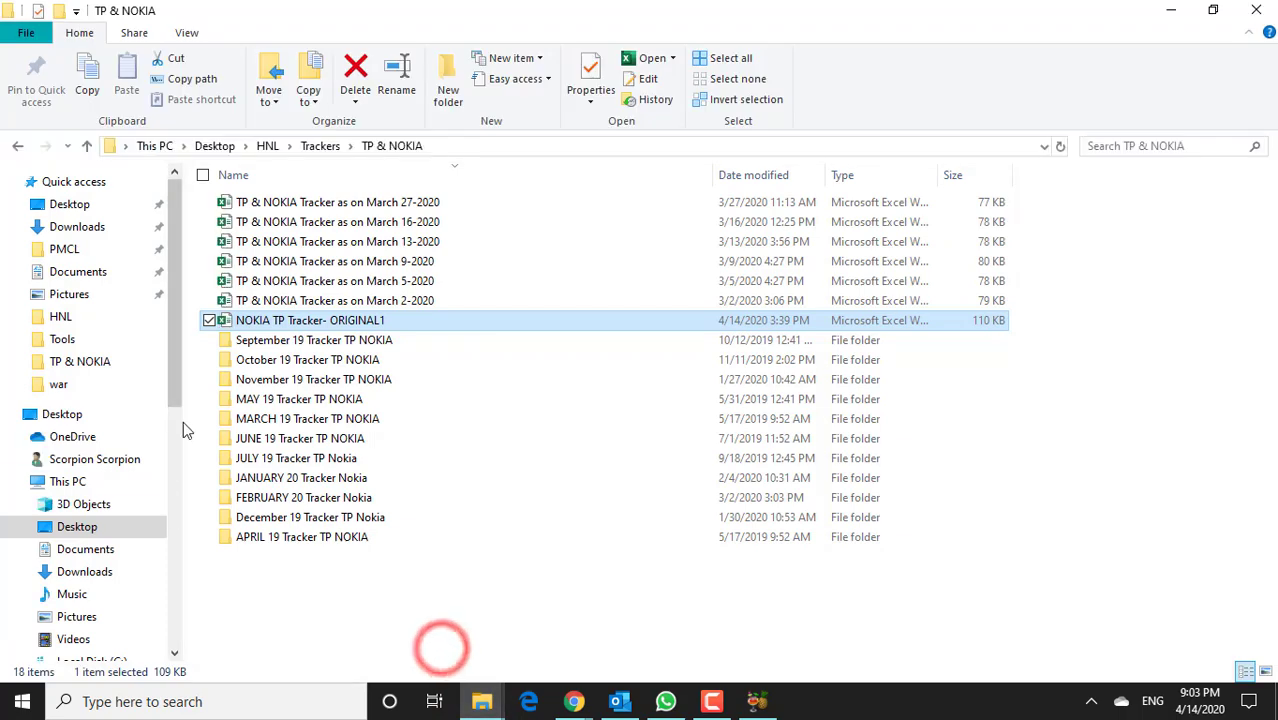
{"action": "left_click", "coordinate": [86, 549]}
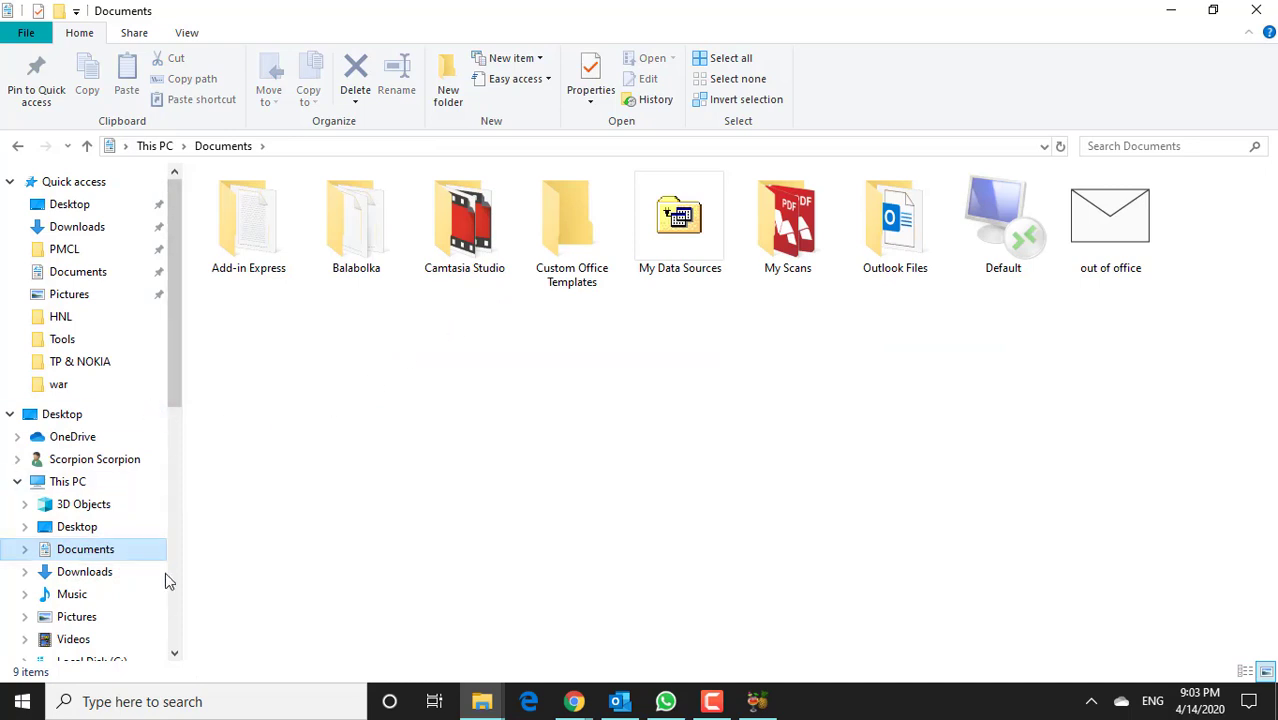
{"action": "left_click", "coordinate": [62, 638]}
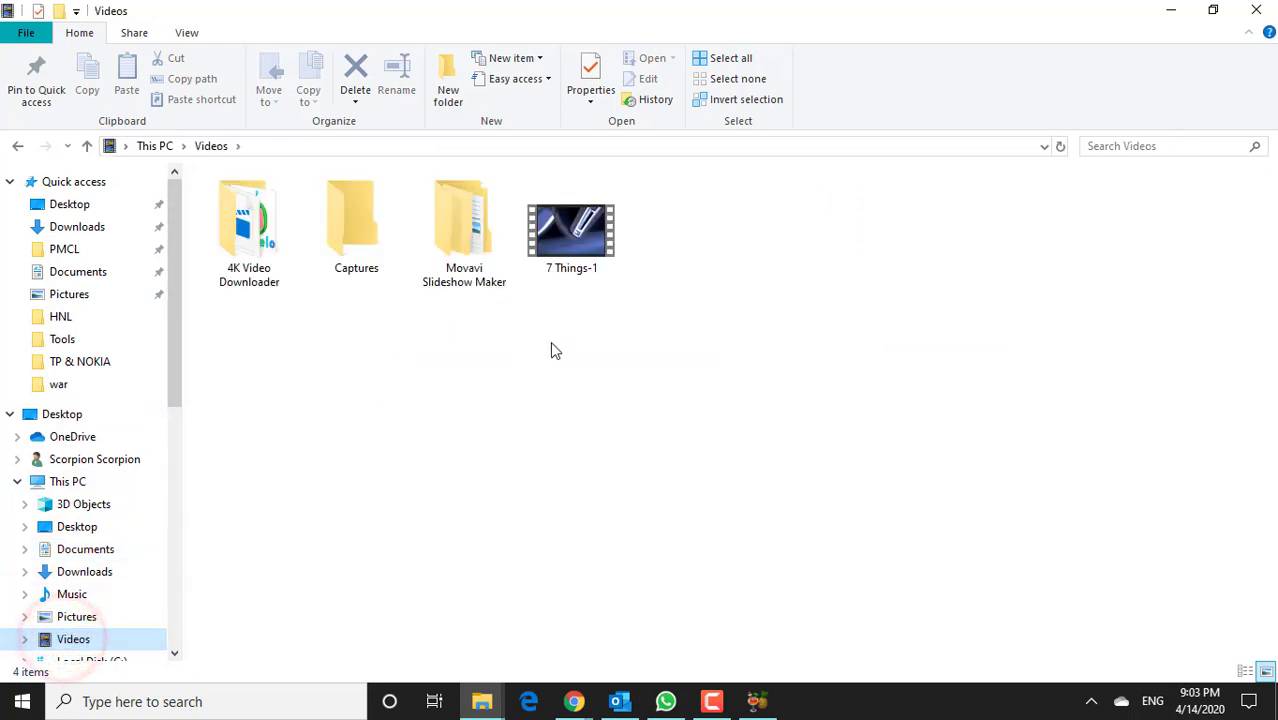
Step: Open the 7 Things-1 video with VLC media player
{"action": "left_click", "coordinate": [576, 240]}
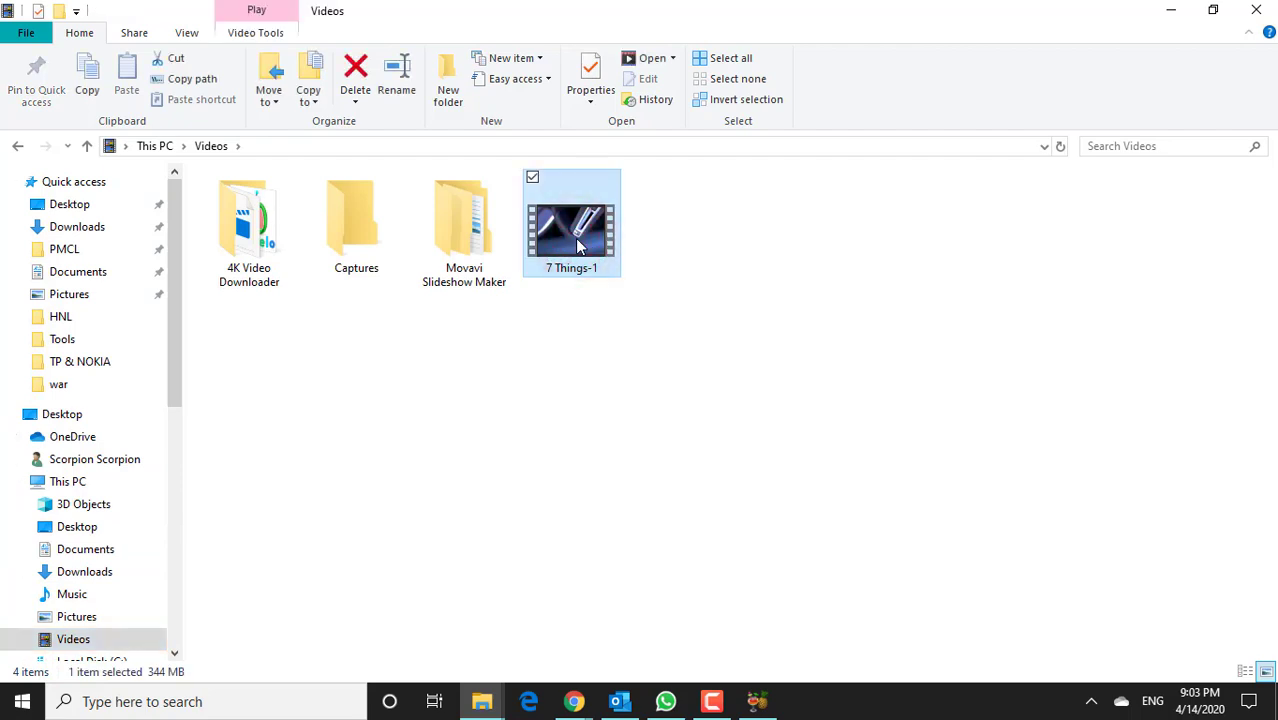
{"action": "double_click", "coordinate": [578, 246]}
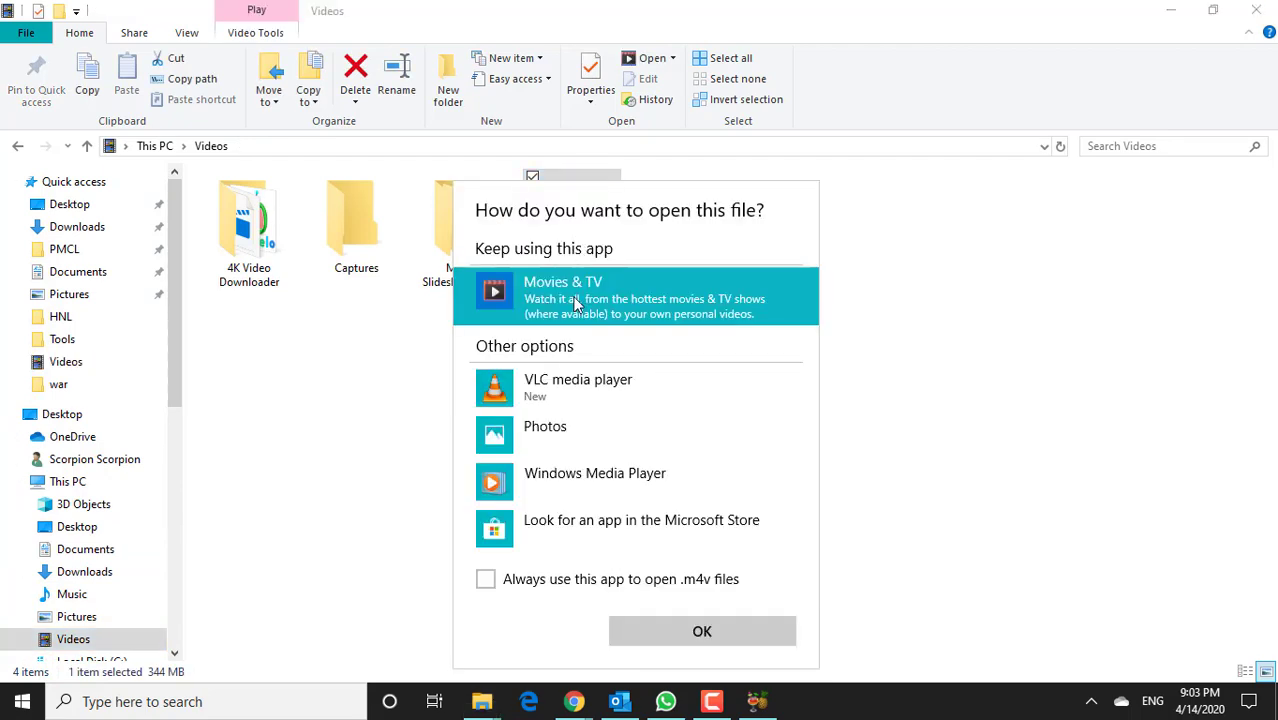
{"action": "left_click", "coordinate": [590, 382]}
{"action": "left_click", "coordinate": [706, 631]}
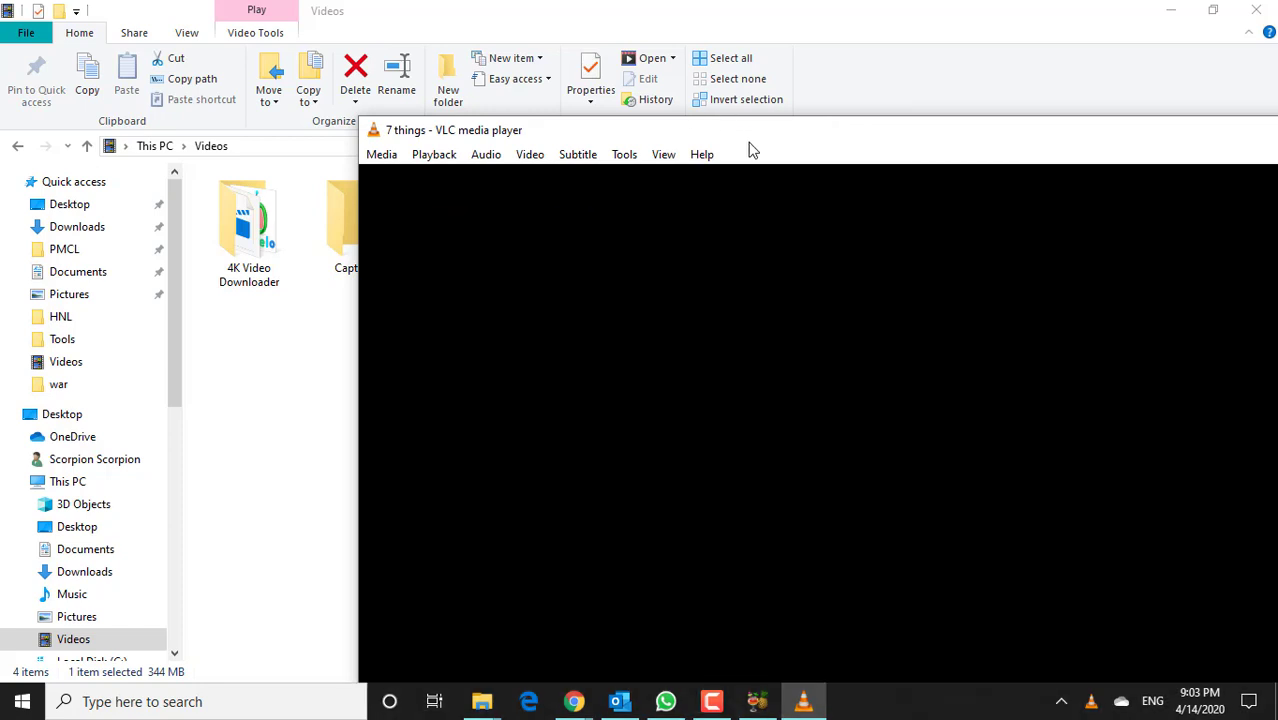
Step: Maximize VLC, seek through 00:31, 01:20, 02:09, 03:03 and 03:50, then close the player
{"action": "left_click_drag", "start_coordinate": [755, 143], "coordinate": [428, 23]}
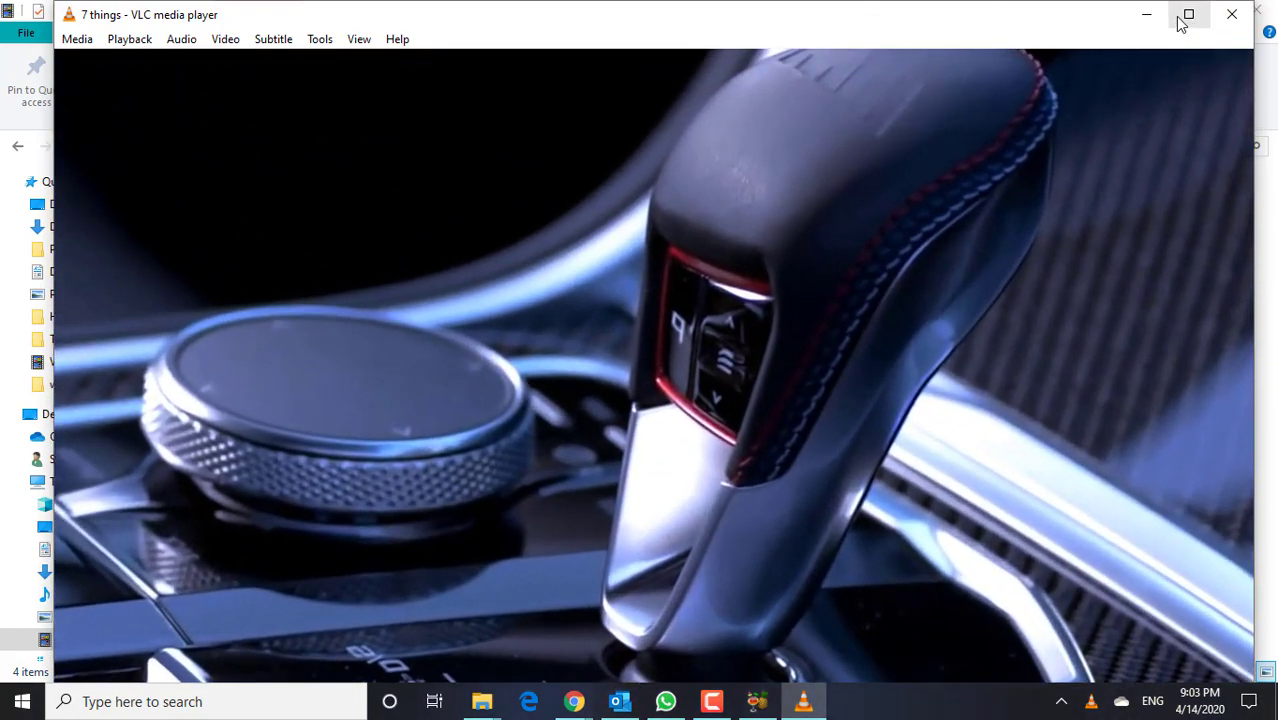
{"action": "left_click", "coordinate": [1185, 16]}
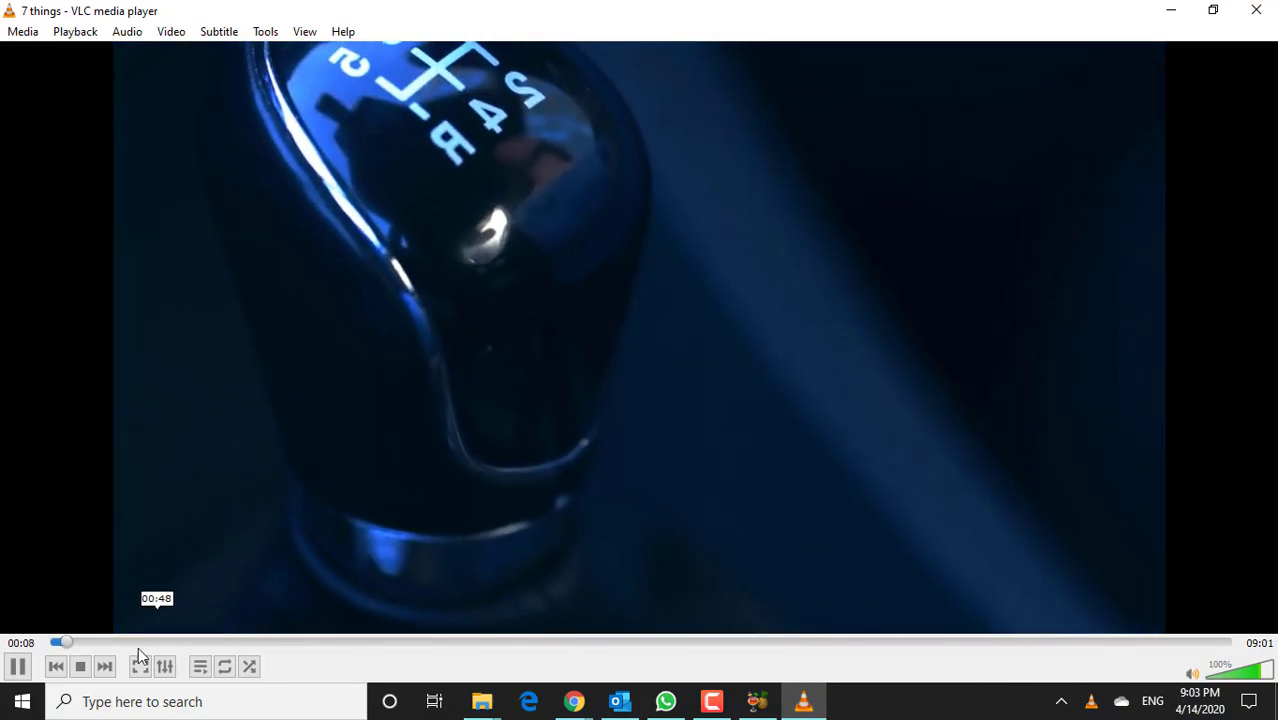
{"action": "left_click", "coordinate": [115, 643]}
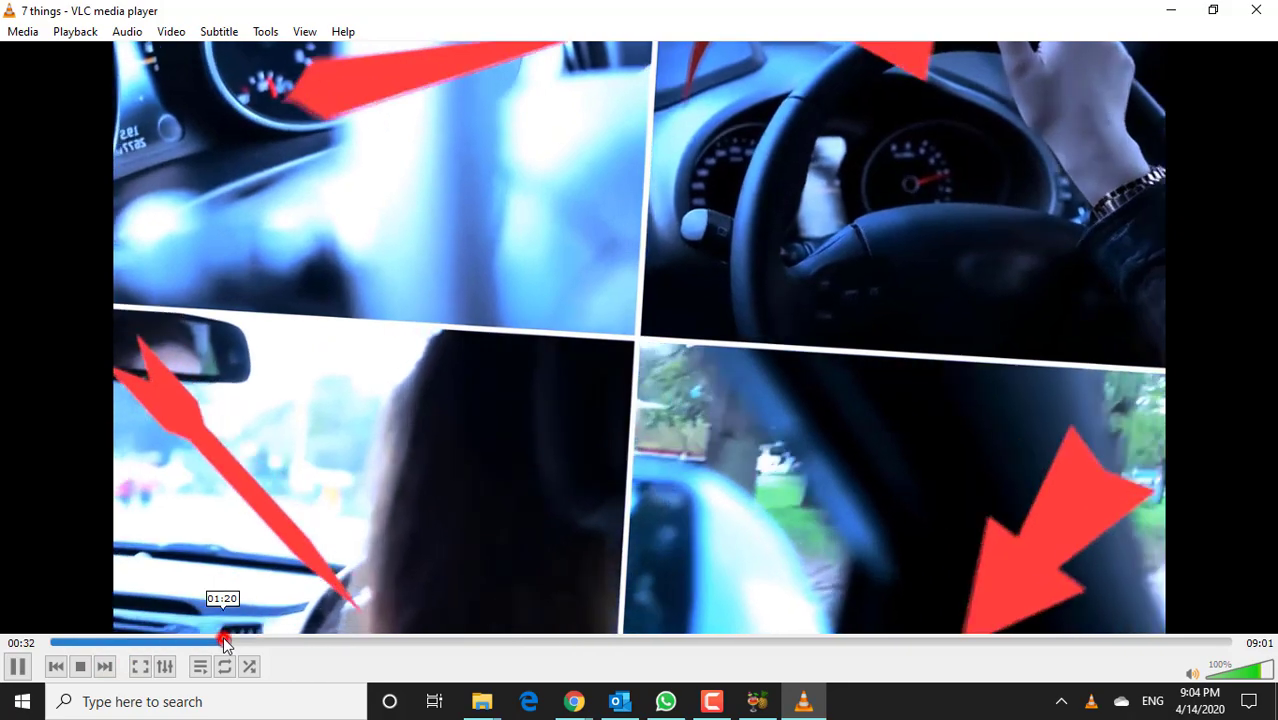
{"action": "left_click", "coordinate": [224, 643]}
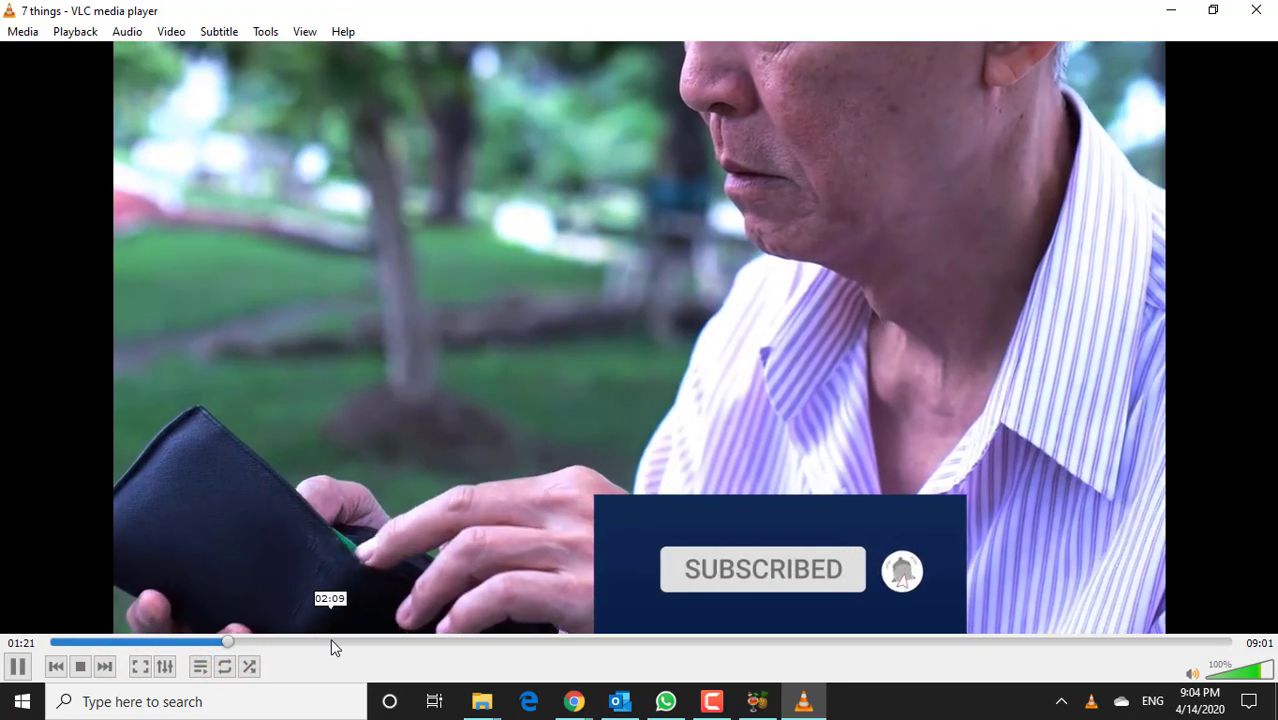
{"action": "left_click", "coordinate": [333, 644]}
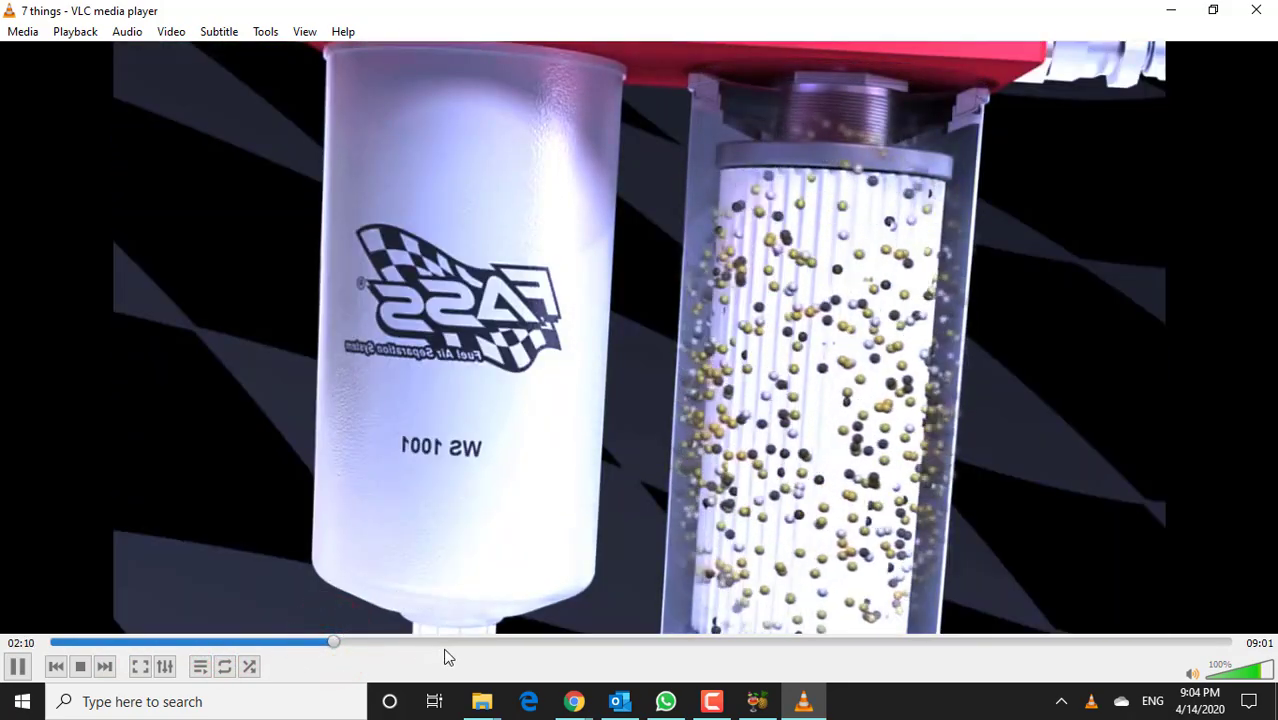
{"action": "left_click", "coordinate": [448, 645]}
{"action": "left_click", "coordinate": [551, 643]}
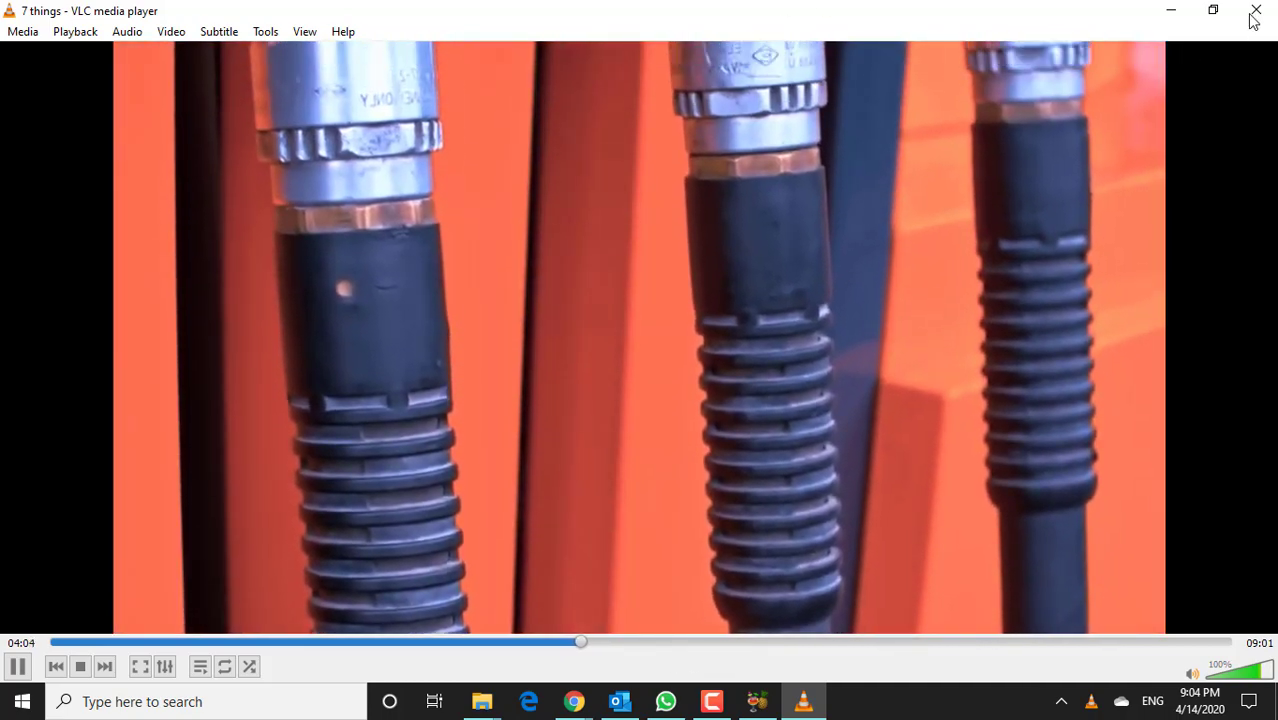
{"action": "left_click", "coordinate": [1255, 14]}
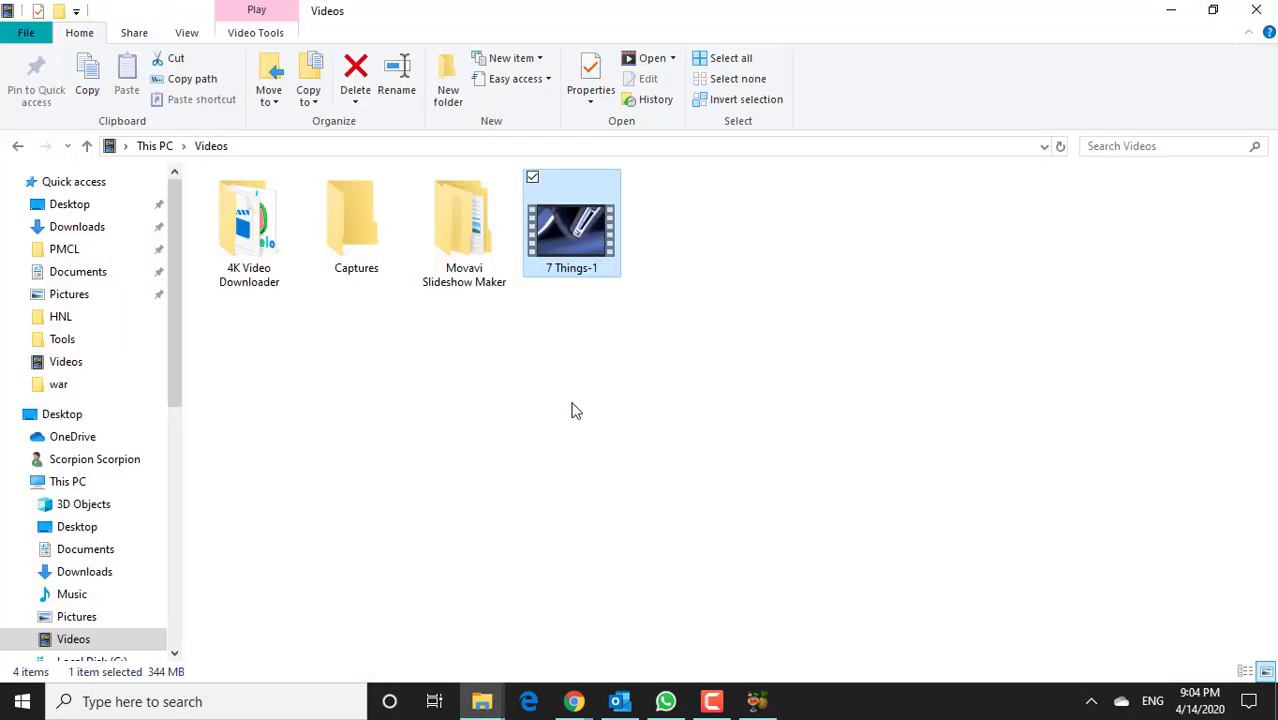
Step: In HandBrake's presets panel, add a new preset and enter the name h.264
{"action": "left_click", "coordinate": [757, 703]}
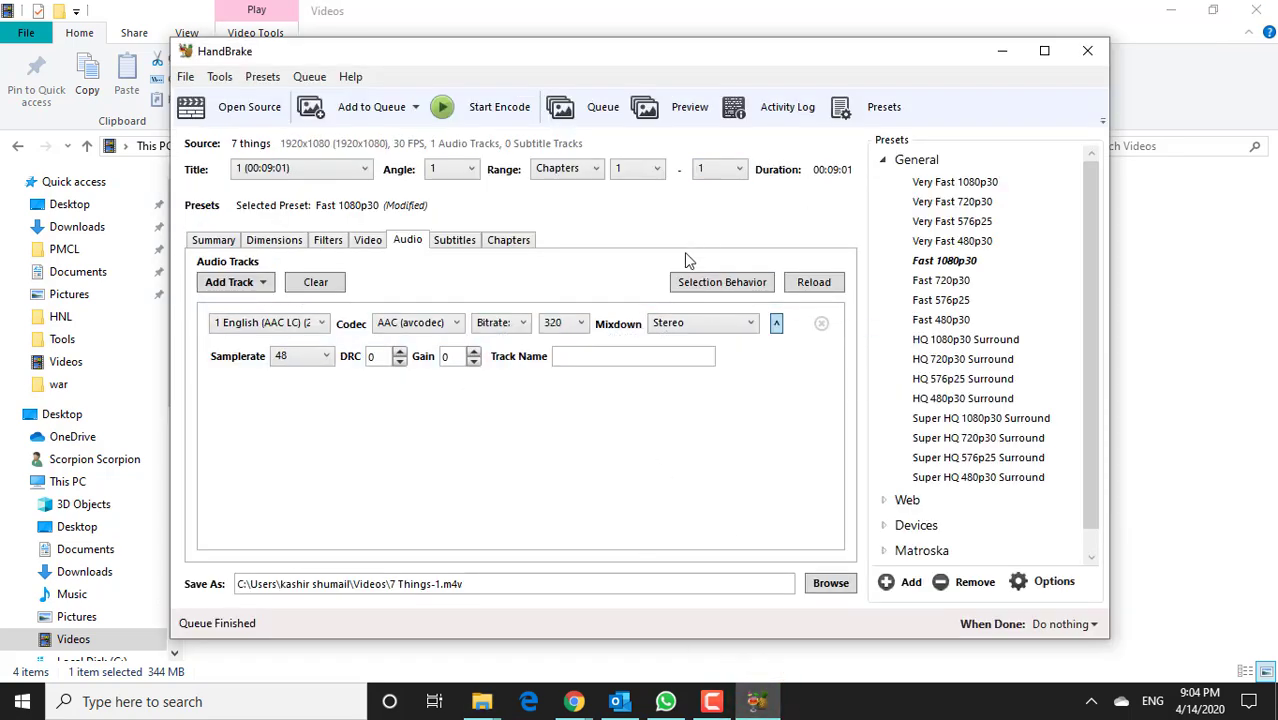
{"action": "left_click", "coordinate": [842, 112]}
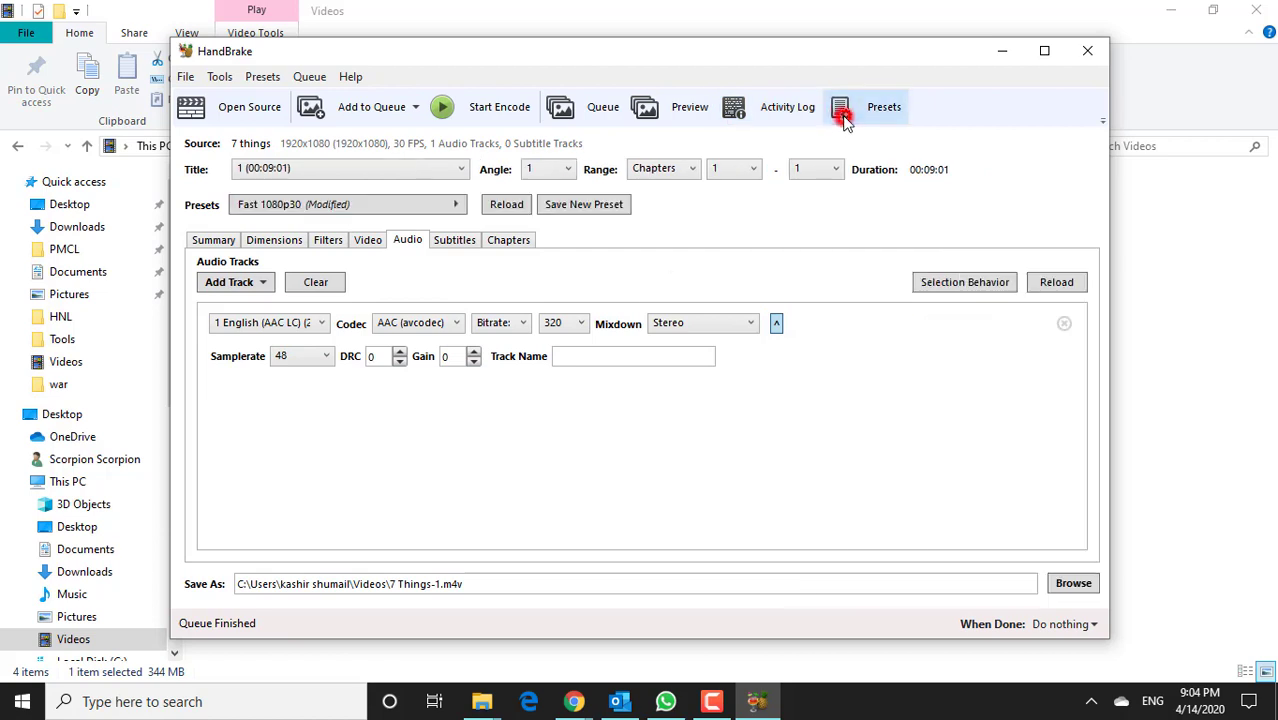
{"action": "left_click", "coordinate": [845, 112]}
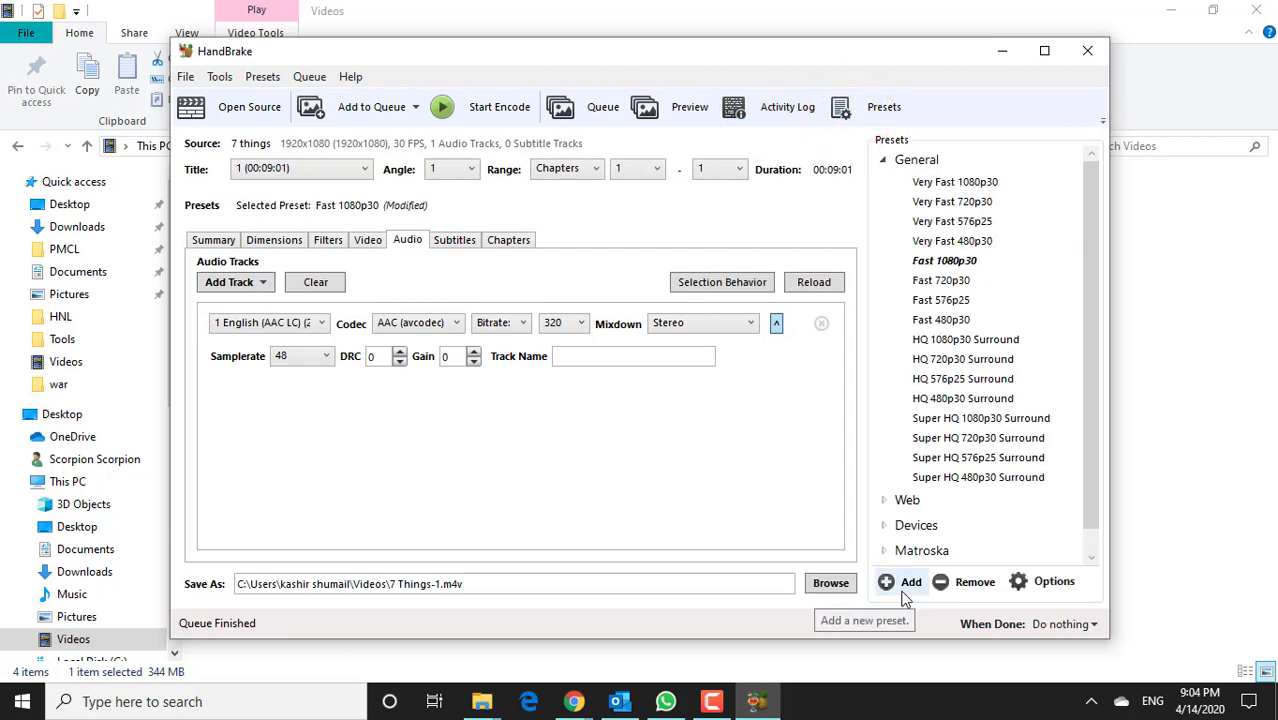
{"action": "left_click", "coordinate": [904, 594]}
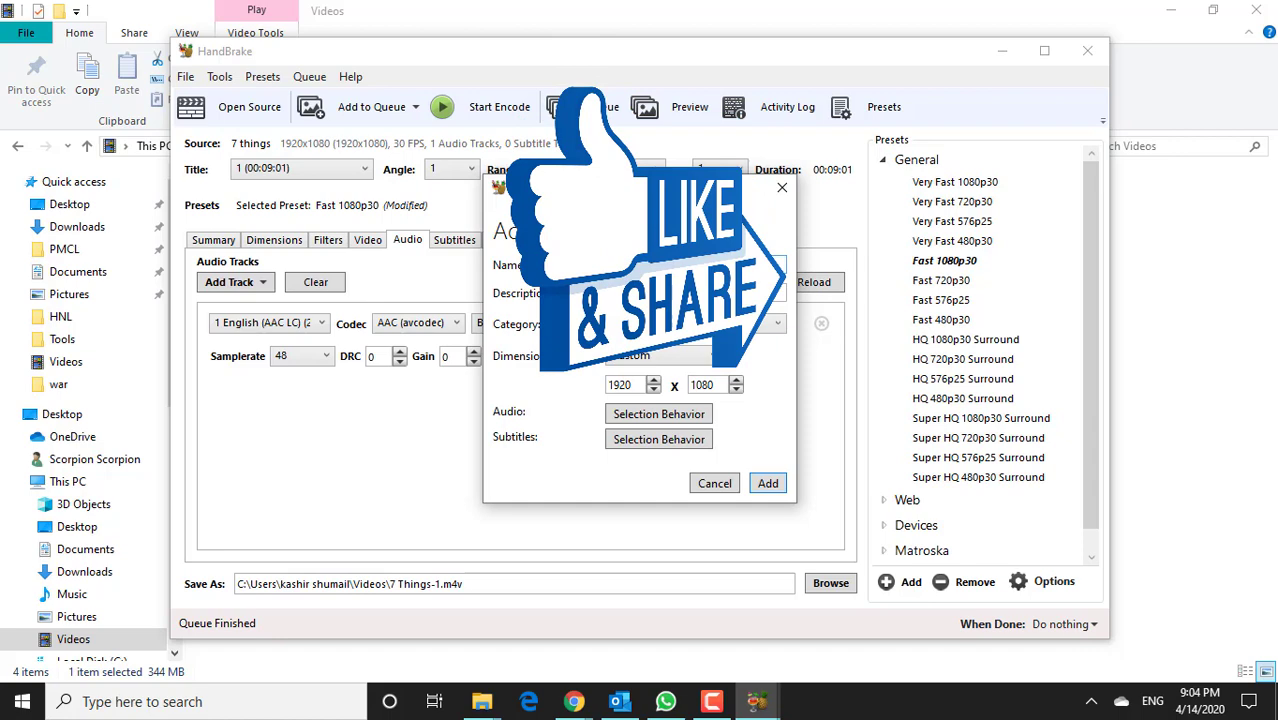
{"action": "type", "text": "h.264"}
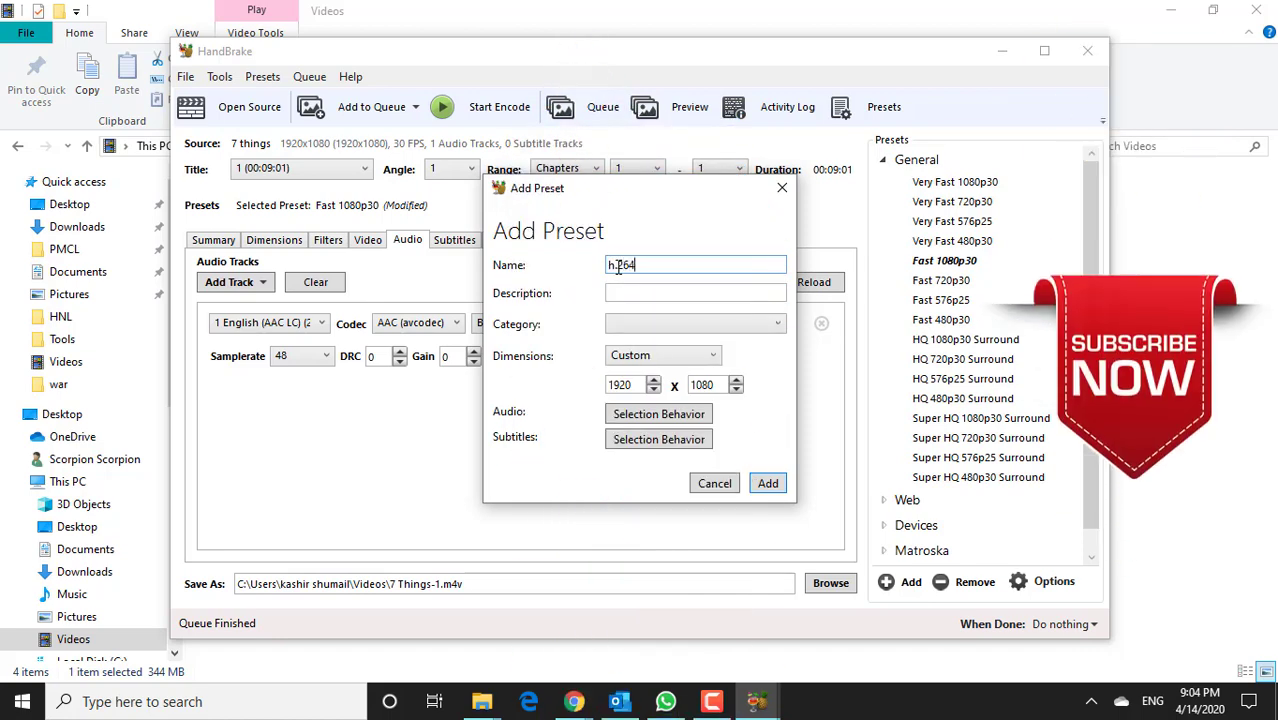